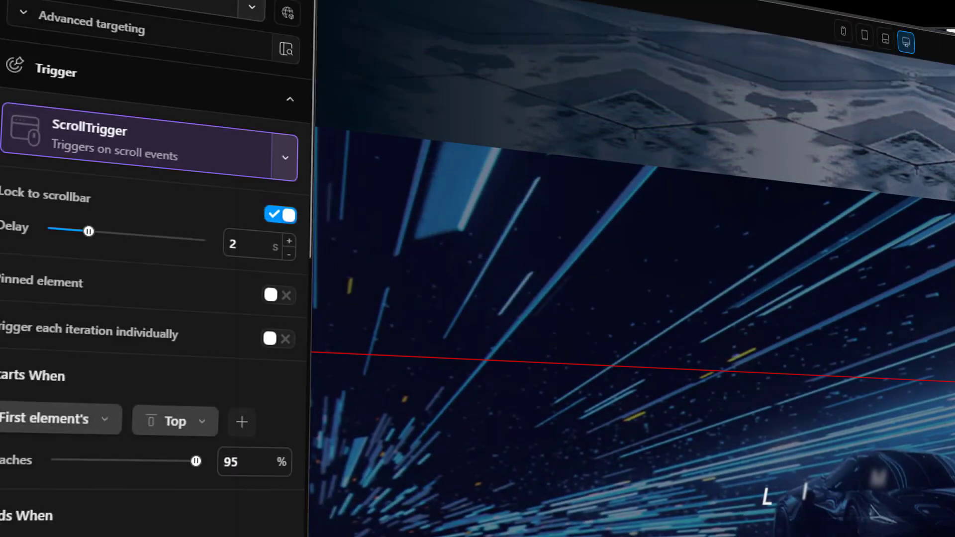
Scroll down the page below the LUXURY SPORTS CARS hero in the editor.
{"action": "scroll", "coordinate": [224, 188], "scroll_direction": "down", "scroll_amount": 8}
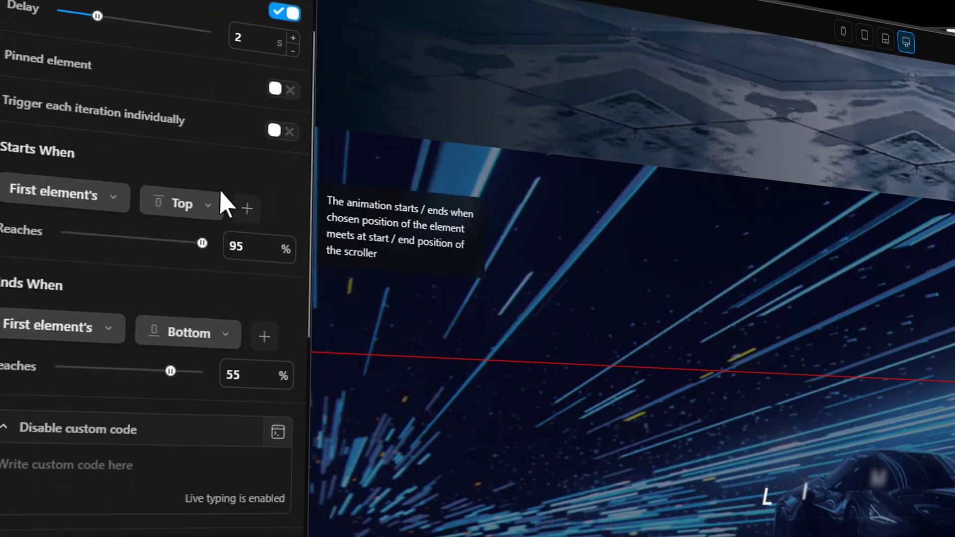
{"action": "scroll", "coordinate": [231, 271], "scroll_direction": "down", "scroll_amount": 12}
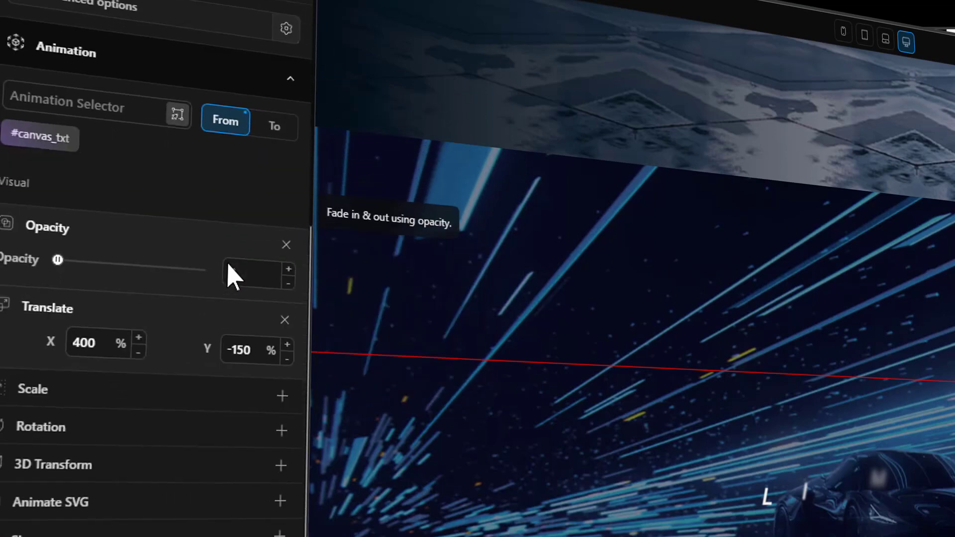
{"action": "scroll", "coordinate": [231, 277], "scroll_direction": "down", "scroll_amount": 4}
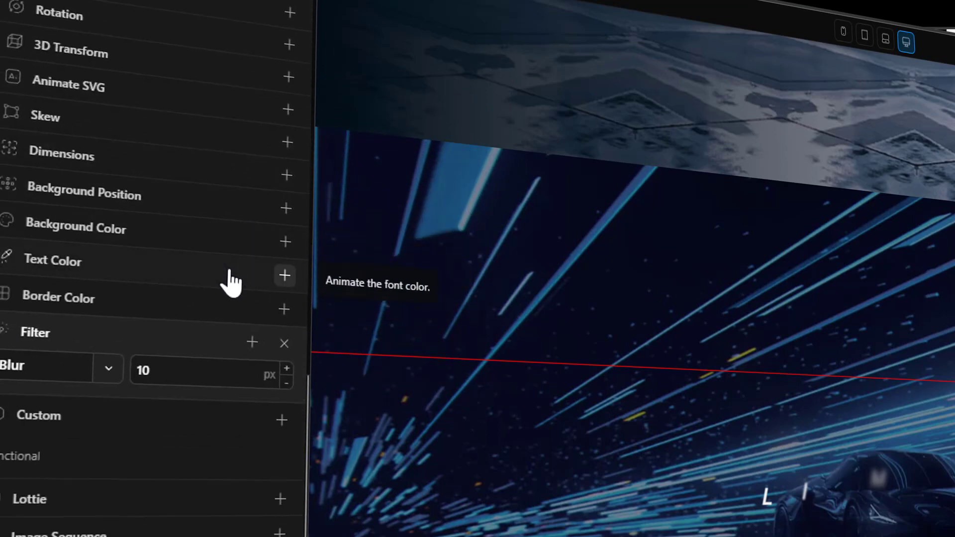
{"action": "scroll", "coordinate": [194, 319], "scroll_direction": "down", "scroll_amount": 4}
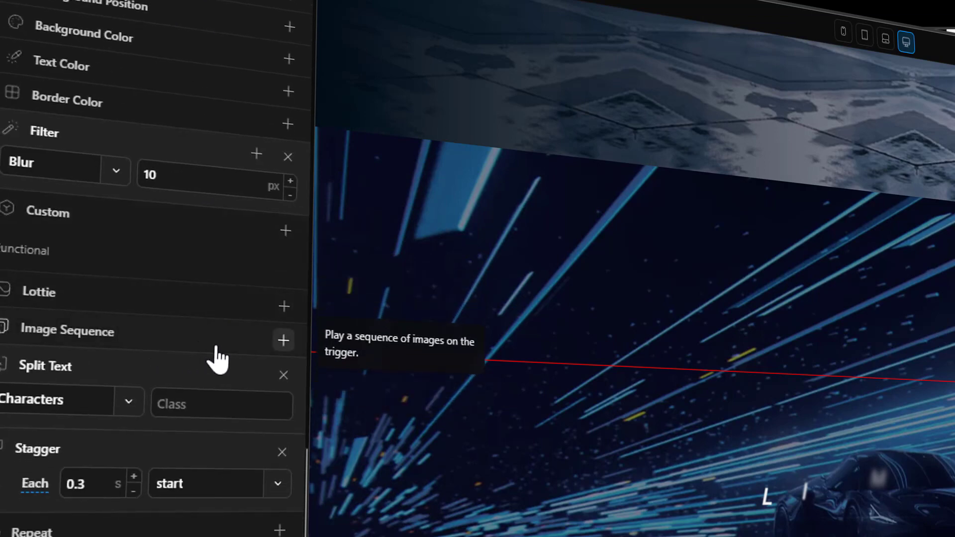
{"action": "scroll", "coordinate": [213, 358], "scroll_direction": "down", "scroll_amount": 1}
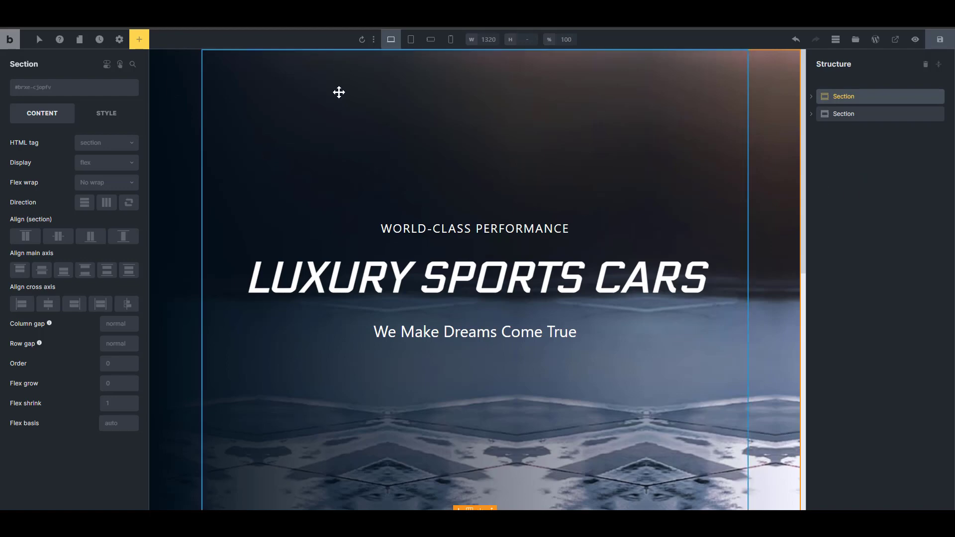
Add a new Section after the hero and give it a 100vh minimum height.
{"action": "left_click", "coordinate": [139, 39]}
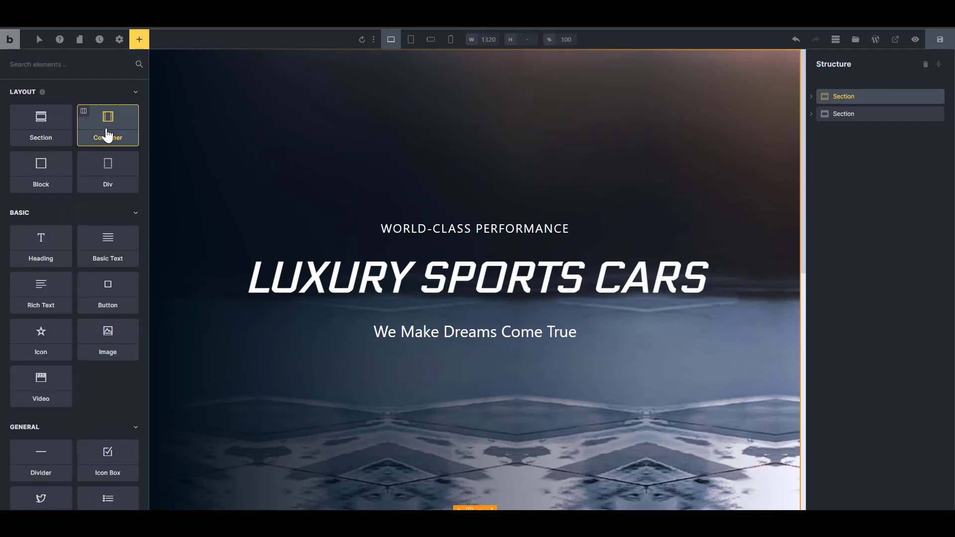
{"action": "left_click", "coordinate": [47, 141]}
{"action": "left_click", "coordinate": [106, 114]}
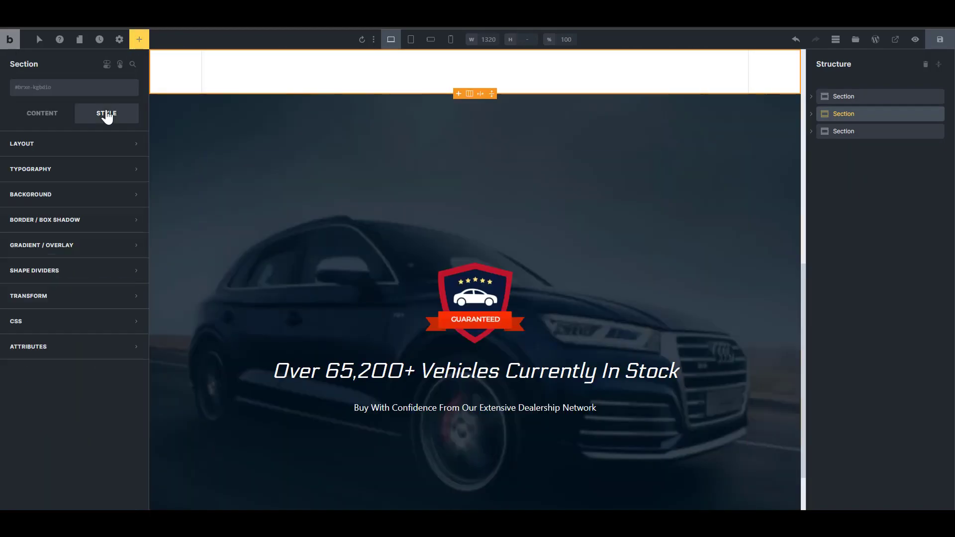
{"action": "left_click", "coordinate": [80, 144]}
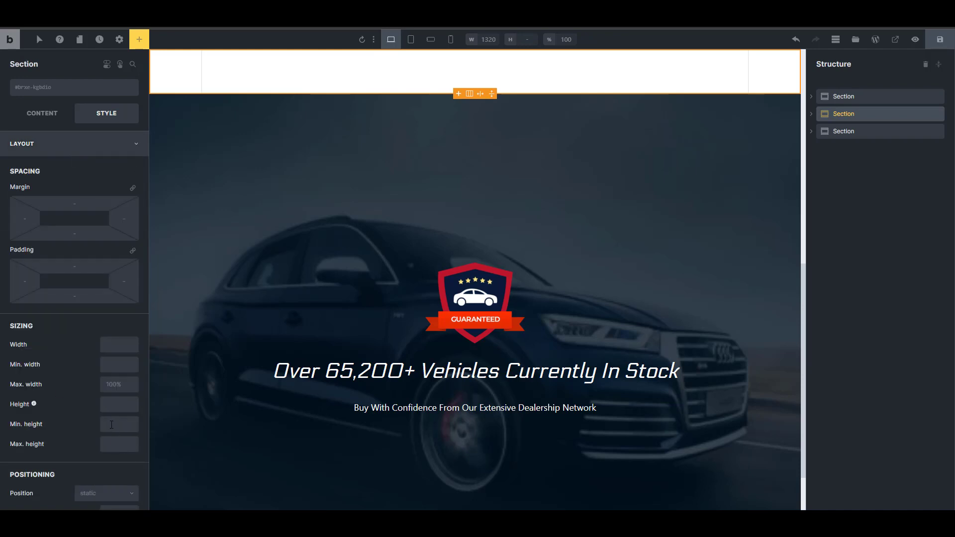
{"action": "left_click", "coordinate": [111, 424]}
{"action": "type", "text": "100vh"}
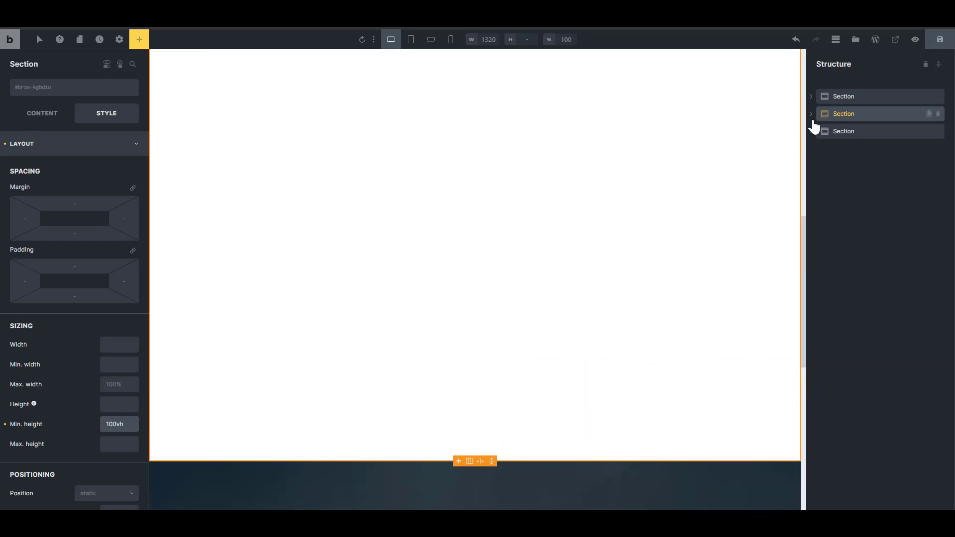
Clear the section's minimum height and set its Container's minimum height to 100vh instead.
{"action": "left_click", "coordinate": [811, 114]}
{"action": "left_click", "coordinate": [858, 132]}
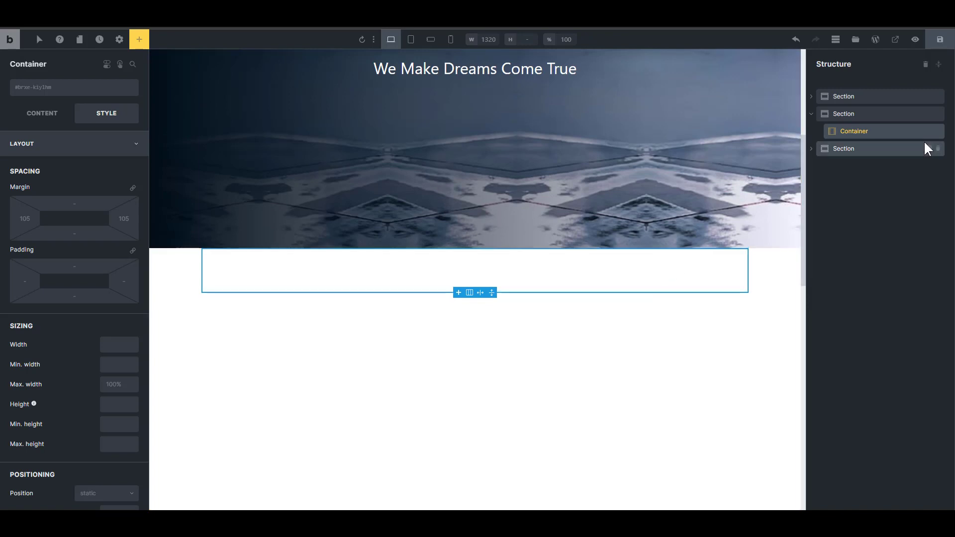
{"action": "left_click", "coordinate": [840, 113]}
{"action": "left_click", "coordinate": [115, 424]}
{"action": "key", "text": "ctrl+a"}
{"action": "key", "text": "BackSpace"}
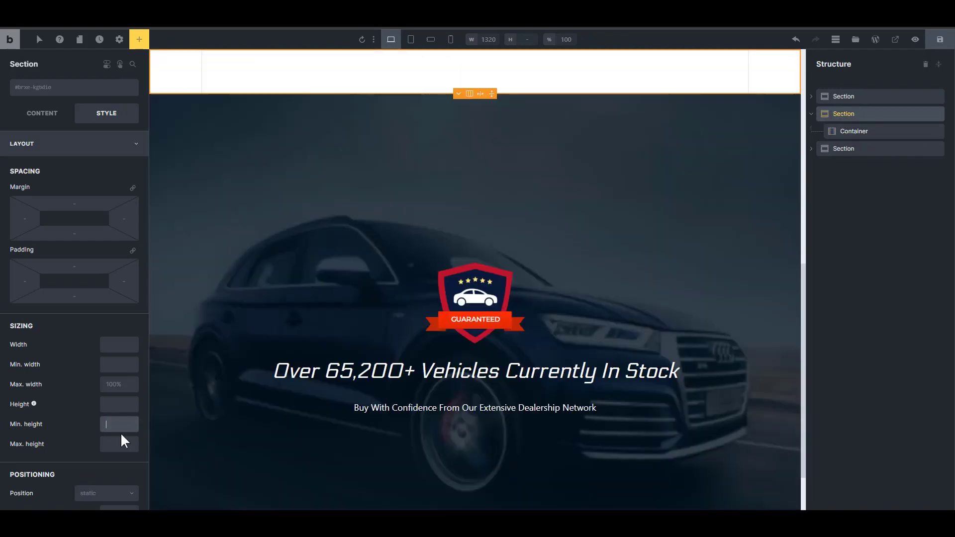
{"action": "left_click", "coordinate": [841, 132]}
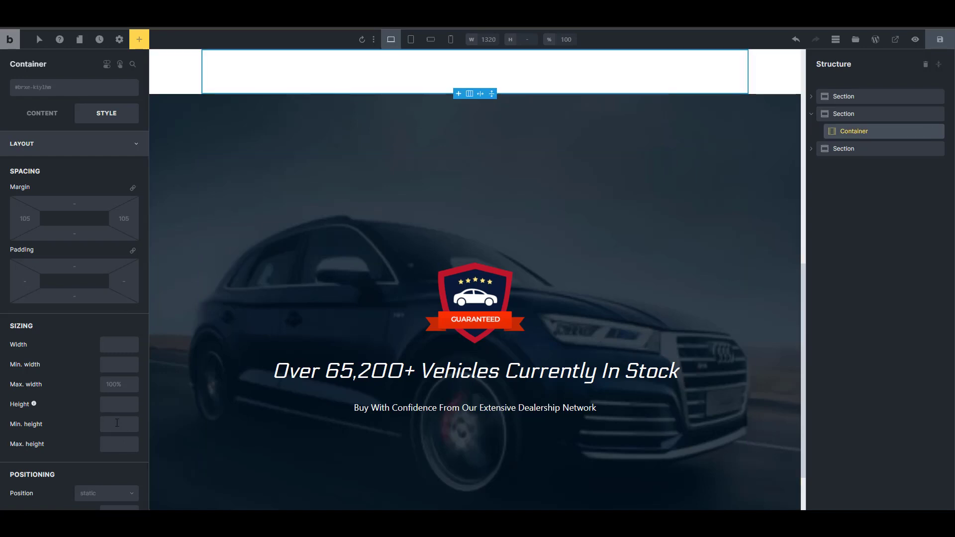
{"action": "left_click", "coordinate": [117, 423]}
{"action": "type", "text": "100vh"}
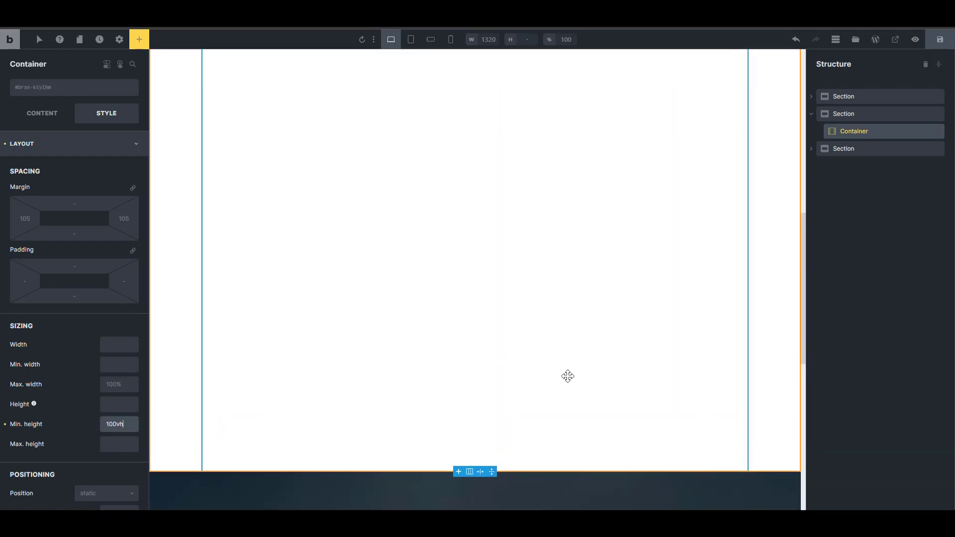
Insert a Block into the Container and rename it canvas, fixing the 'canves' typo.
{"action": "left_click", "coordinate": [861, 137]}
{"action": "right_click", "coordinate": [863, 139]}
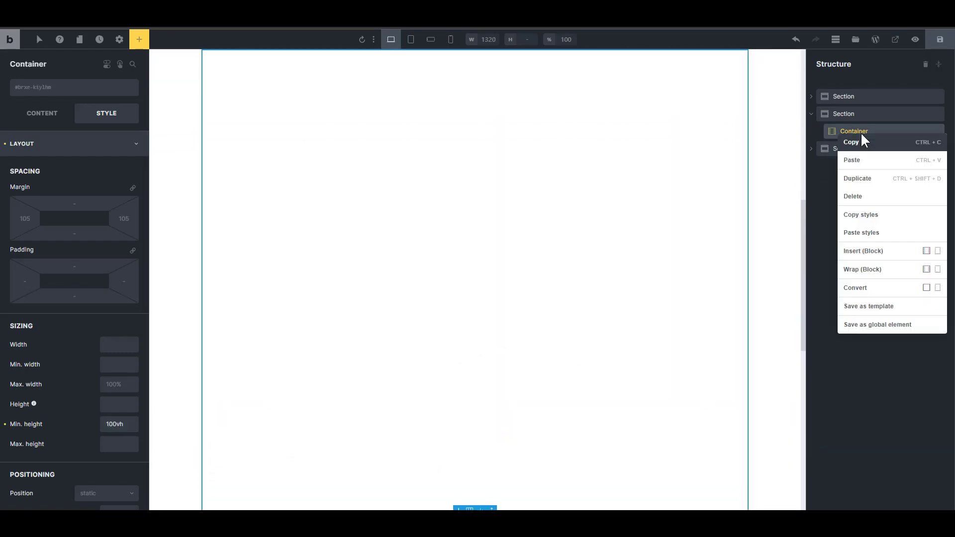
{"action": "left_click", "coordinate": [876, 252]}
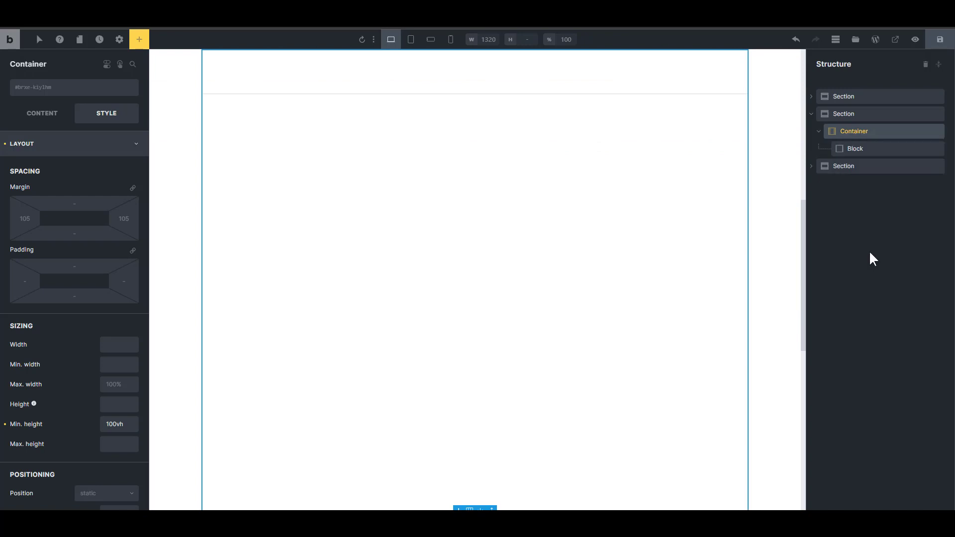
{"action": "left_click", "coordinate": [867, 149]}
{"action": "double_click", "coordinate": [867, 150]}
{"action": "type", "text": "canves"}
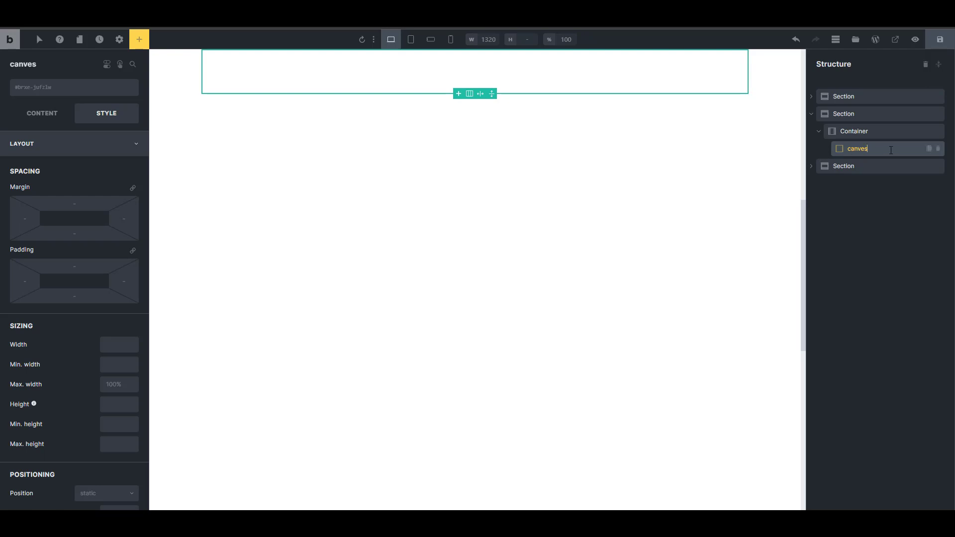
{"action": "double_click", "coordinate": [865, 149]}
{"action": "left_click", "coordinate": [866, 148]}
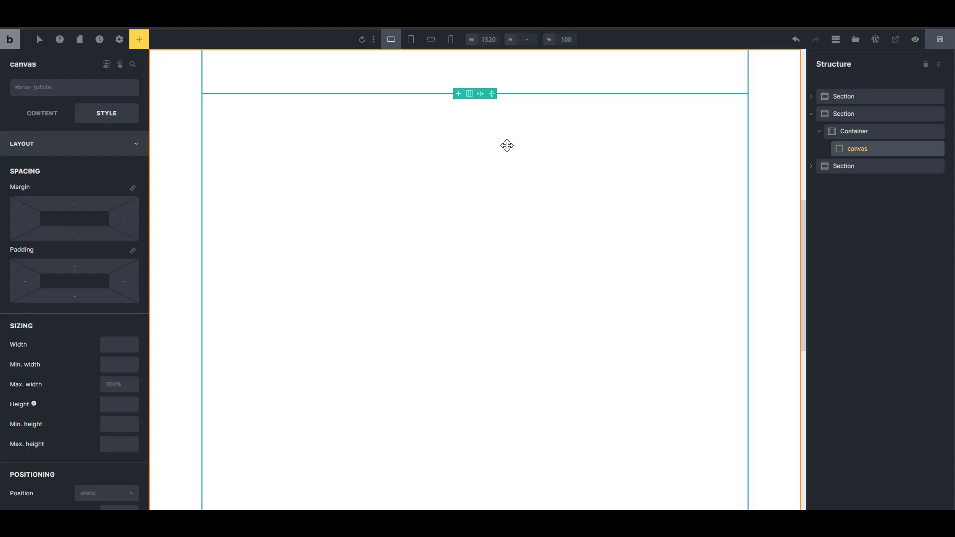
Set the canvas block's minimum height to inherit.
{"action": "scroll", "coordinate": [128, 431], "scroll_direction": "down", "scroll_amount": 2}
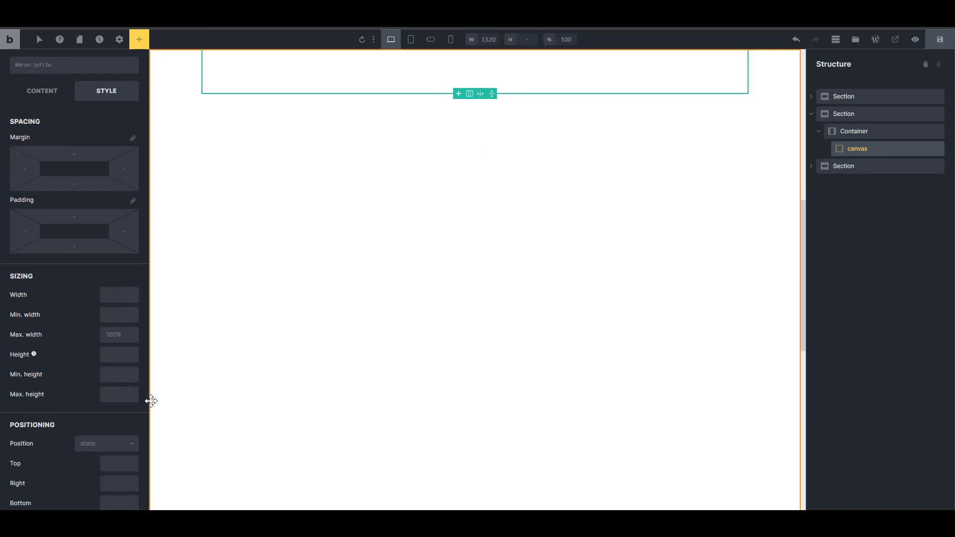
{"action": "left_click", "coordinate": [118, 378]}
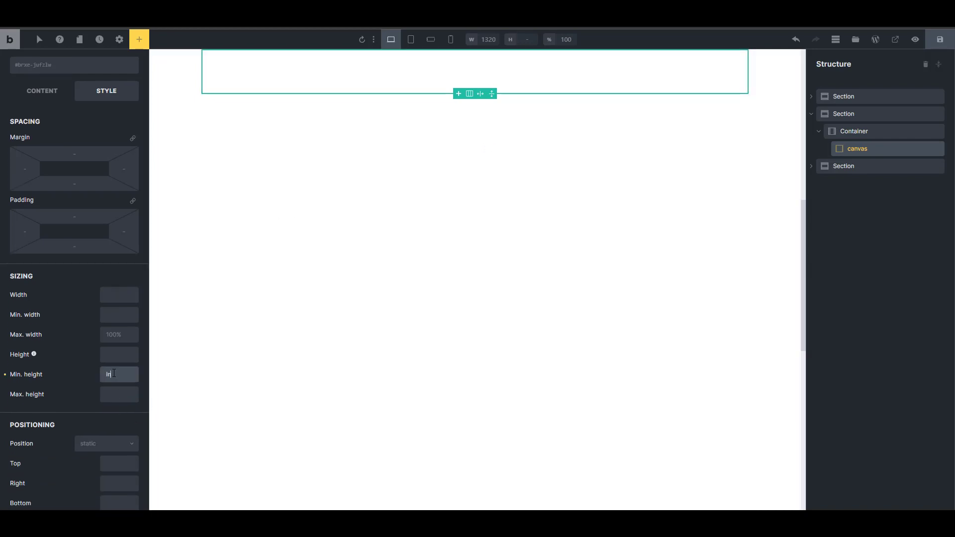
{"action": "type", "text": "inherit"}
{"action": "scroll", "coordinate": [478, 392], "scroll_direction": "up", "scroll_amount": 1}
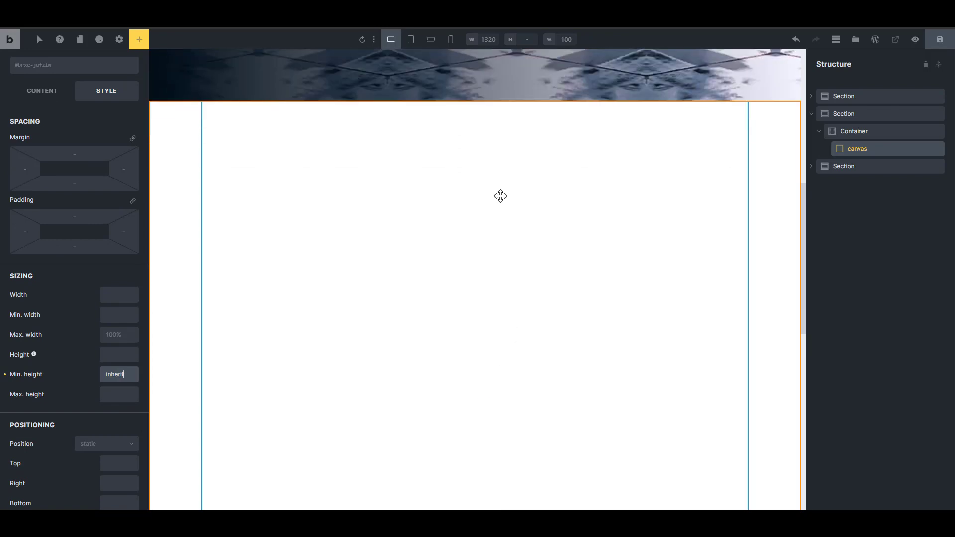
{"action": "scroll", "coordinate": [622, 275], "scroll_direction": "down", "scroll_amount": 1}
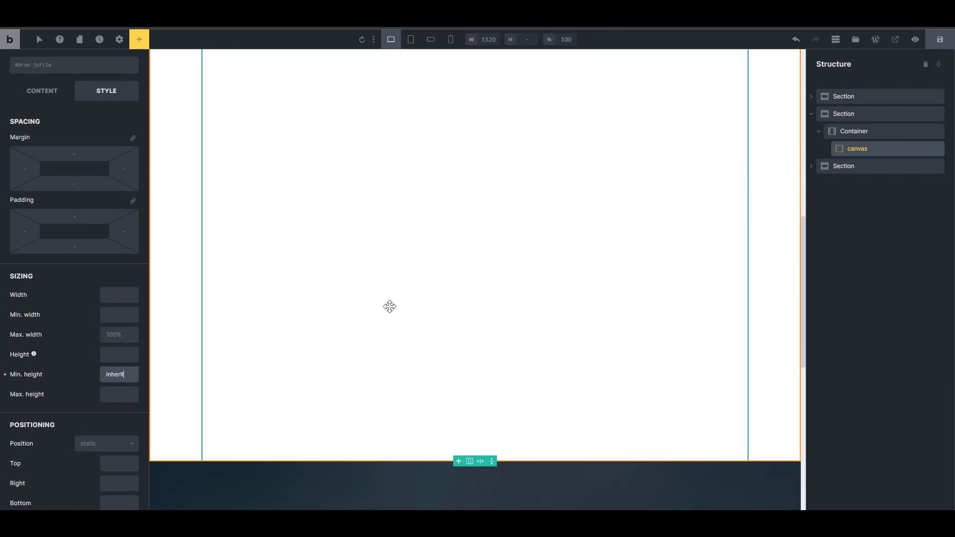
{"action": "scroll", "coordinate": [622, 323], "scroll_direction": "up", "scroll_amount": 1}
{"action": "scroll", "coordinate": [623, 322], "scroll_direction": "up", "scroll_amount": 2}
Set the block's HTML tag to Custom with 'canvas' as the custom tag.
{"action": "left_click", "coordinate": [36, 92]}
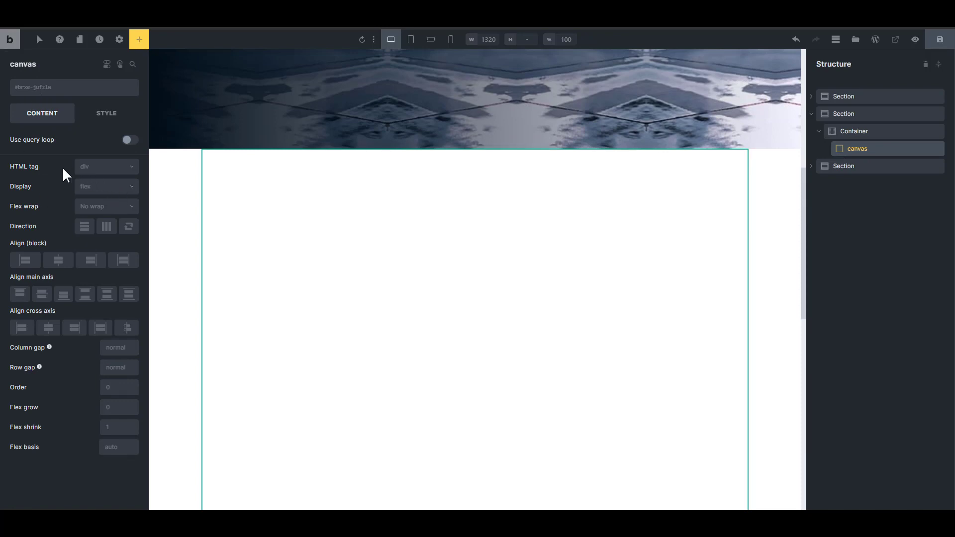
{"action": "left_click", "coordinate": [100, 172]}
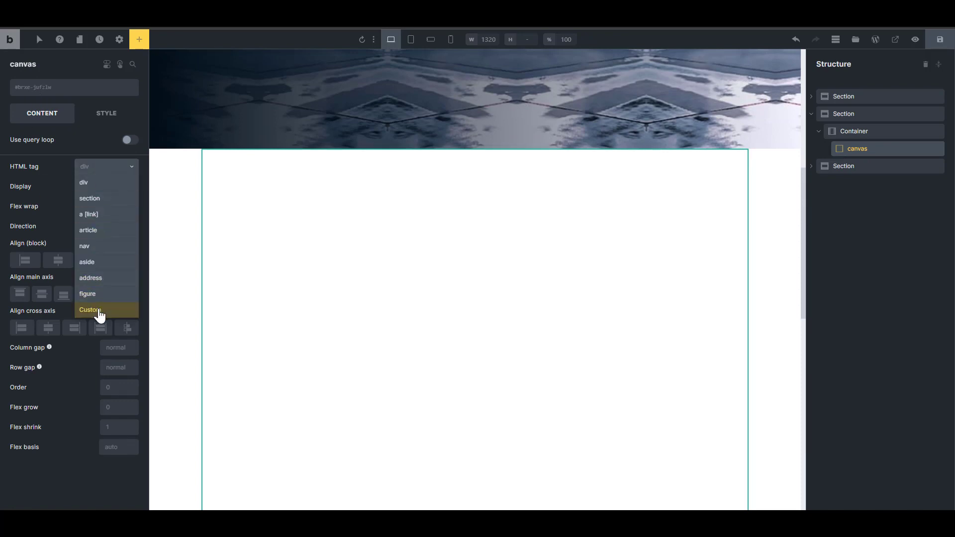
{"action": "left_click", "coordinate": [98, 311]}
{"action": "left_click", "coordinate": [107, 182]}
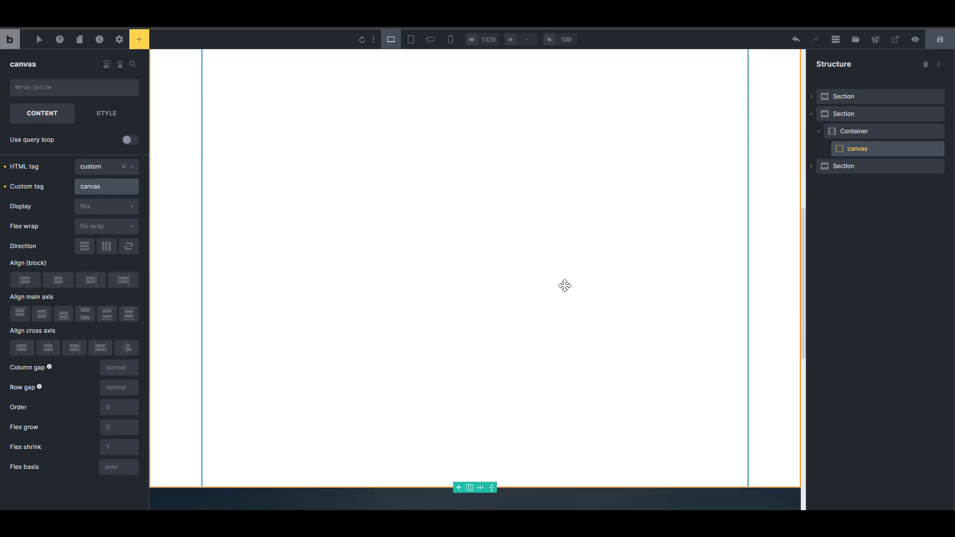
Add a Heading element, found by searching 'h', to the Container below the canvas block.
{"action": "left_click", "coordinate": [859, 135]}
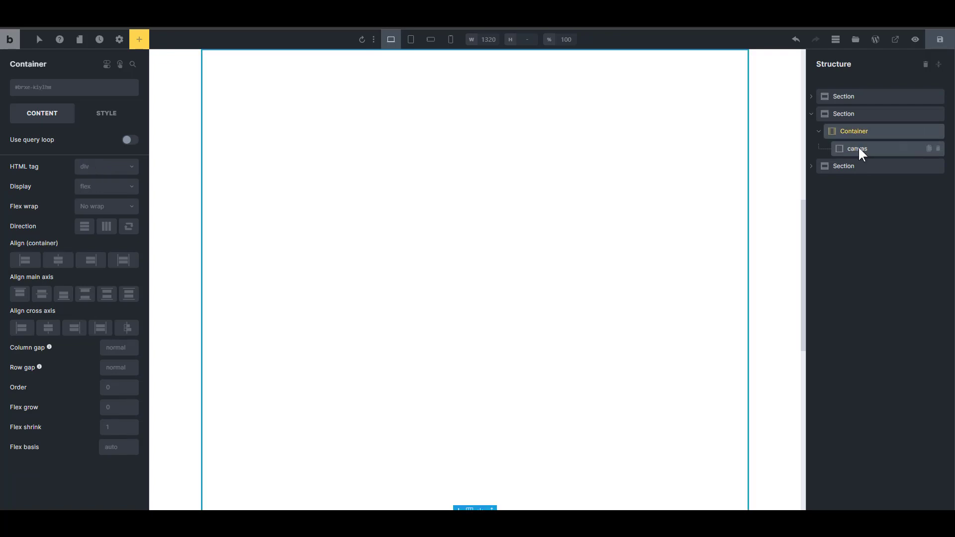
{"action": "left_click", "coordinate": [857, 150]}
{"action": "scroll", "coordinate": [677, 240], "scroll_direction": "up", "scroll_amount": 2}
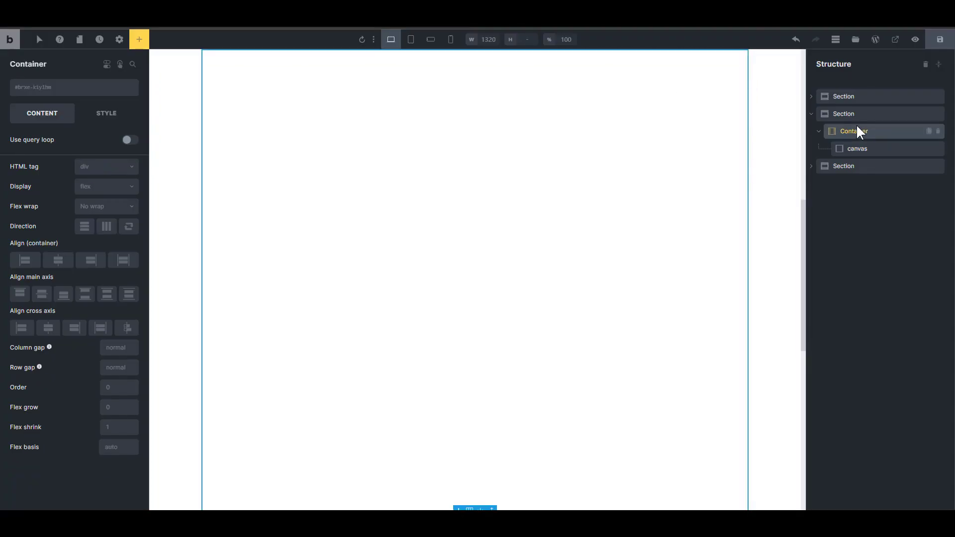
{"action": "left_click", "coordinate": [136, 42]}
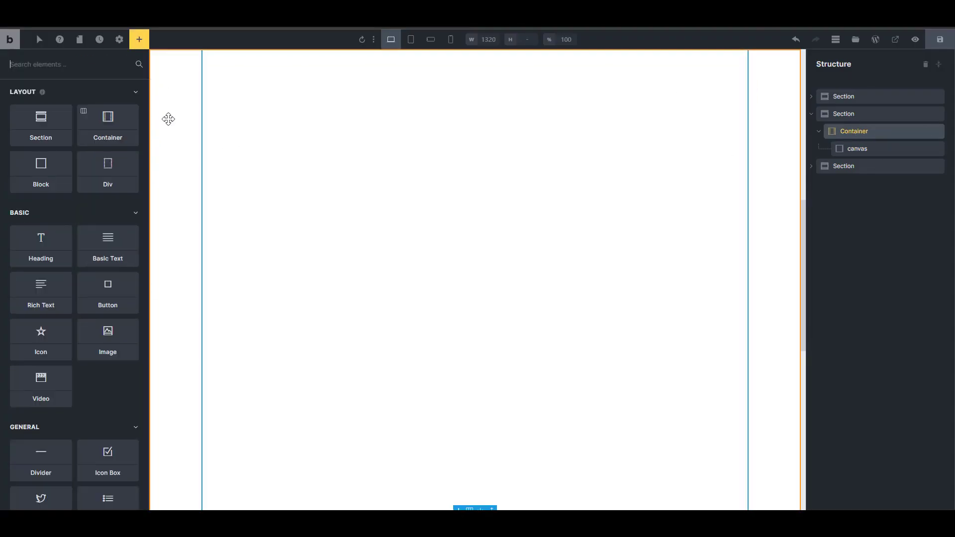
{"action": "type", "text": "h"}
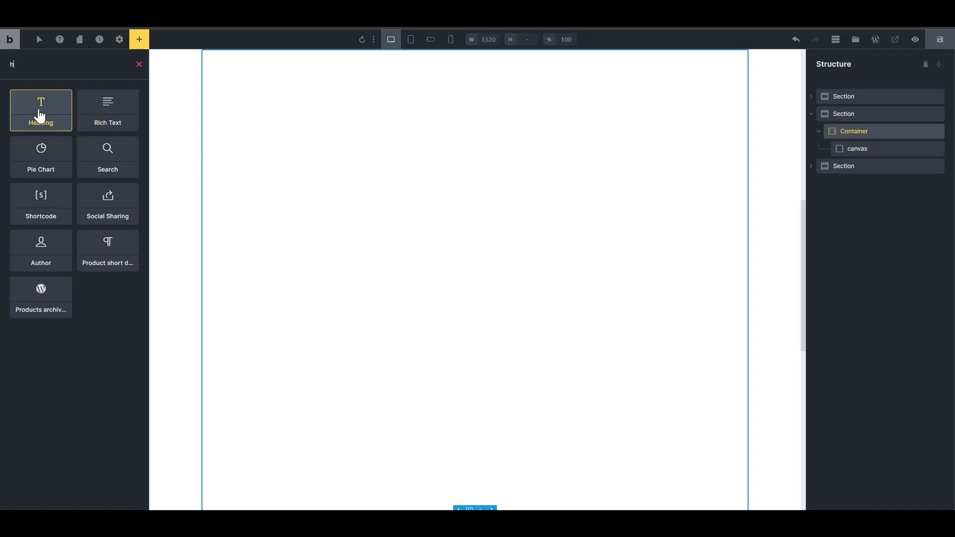
{"action": "left_click", "coordinate": [39, 101]}
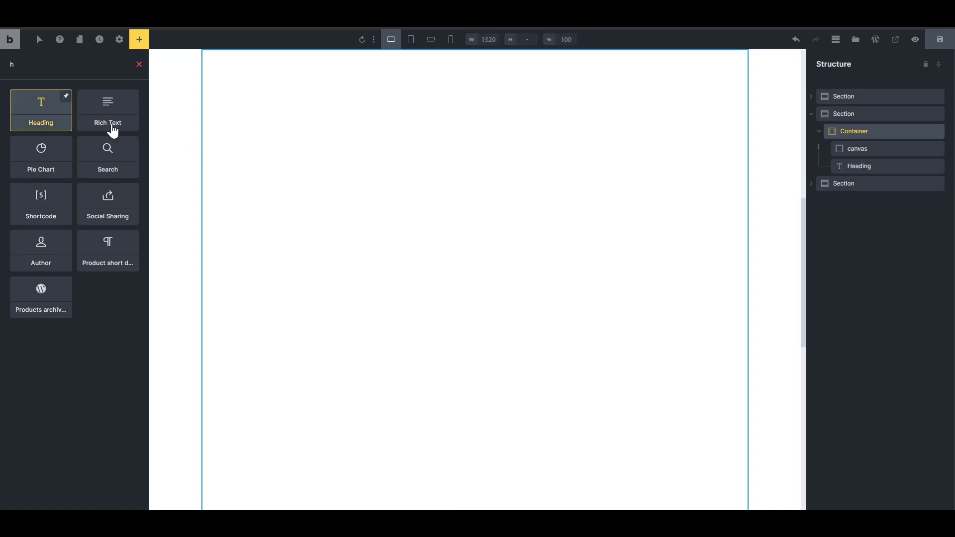
{"action": "left_click", "coordinate": [866, 169]}
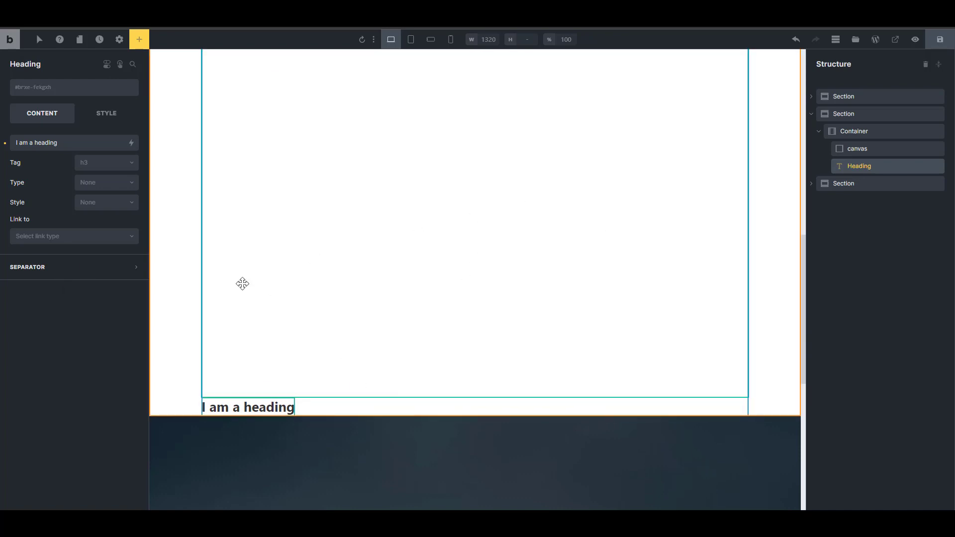
Give the section a deep navy background colour.
{"action": "left_click", "coordinate": [859, 134]}
{"action": "left_click", "coordinate": [863, 116]}
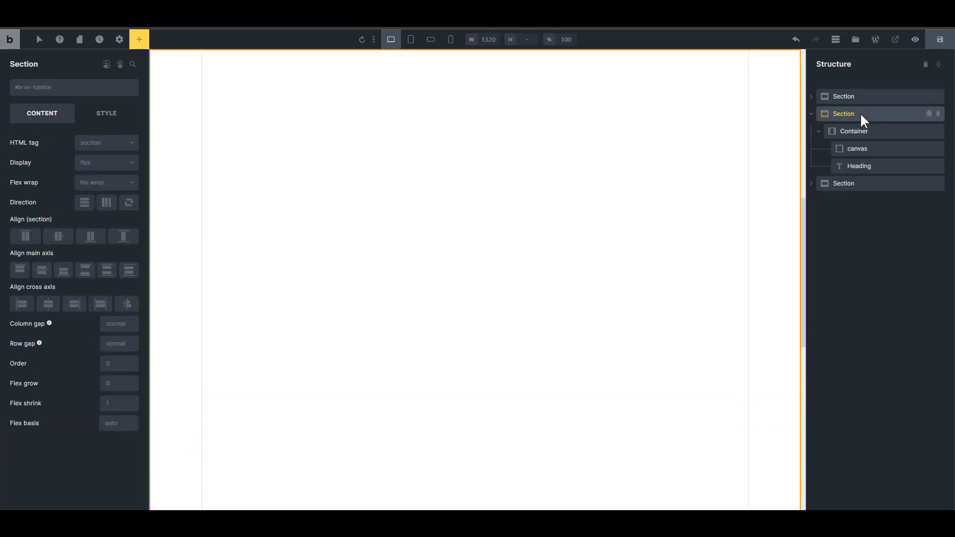
{"action": "left_click", "coordinate": [103, 114]}
{"action": "left_click", "coordinate": [87, 144]}
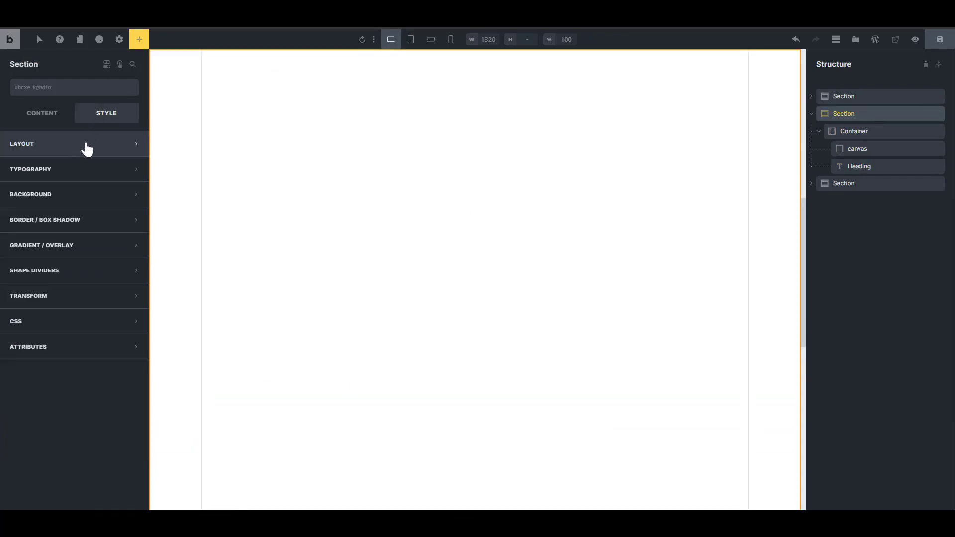
{"action": "left_click", "coordinate": [80, 194]}
{"action": "left_click", "coordinate": [131, 218]}
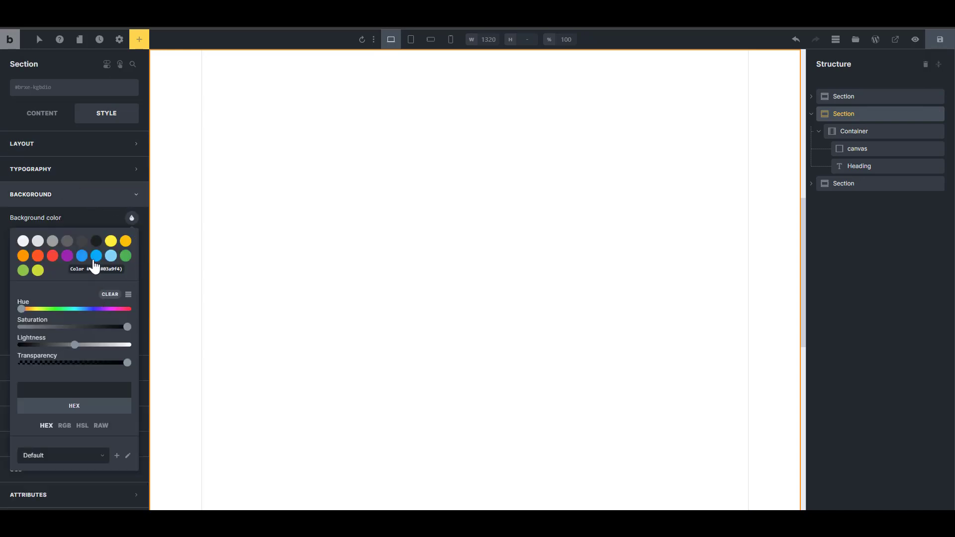
{"action": "left_click", "coordinate": [96, 255]}
{"action": "left_click", "coordinate": [91, 309]}
{"action": "left_click_drag", "start_coordinate": [75, 344], "coordinate": [30, 346]}
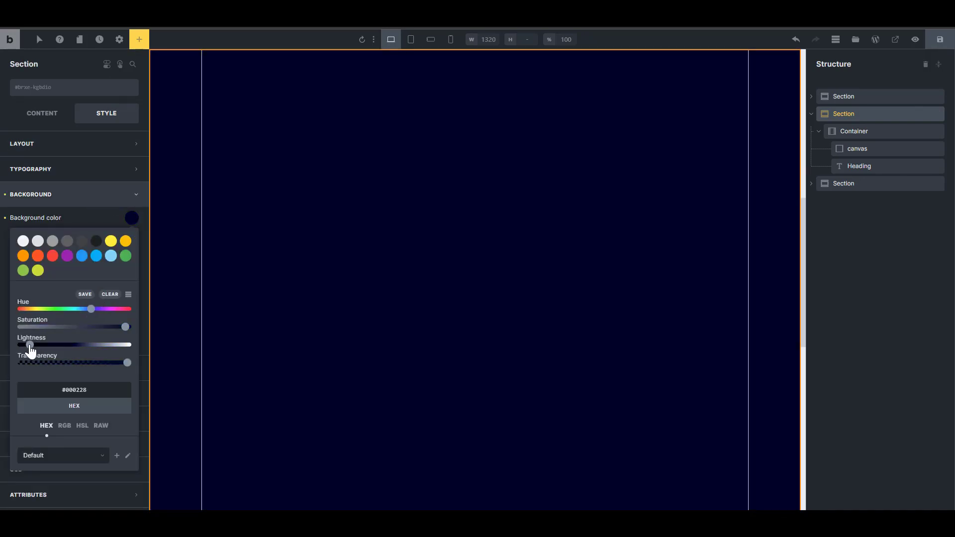
Centre the Container's content and make its text centre-aligned and white (#F5F5F5).
{"action": "left_click", "coordinate": [863, 134]}
{"action": "left_click", "coordinate": [42, 114]}
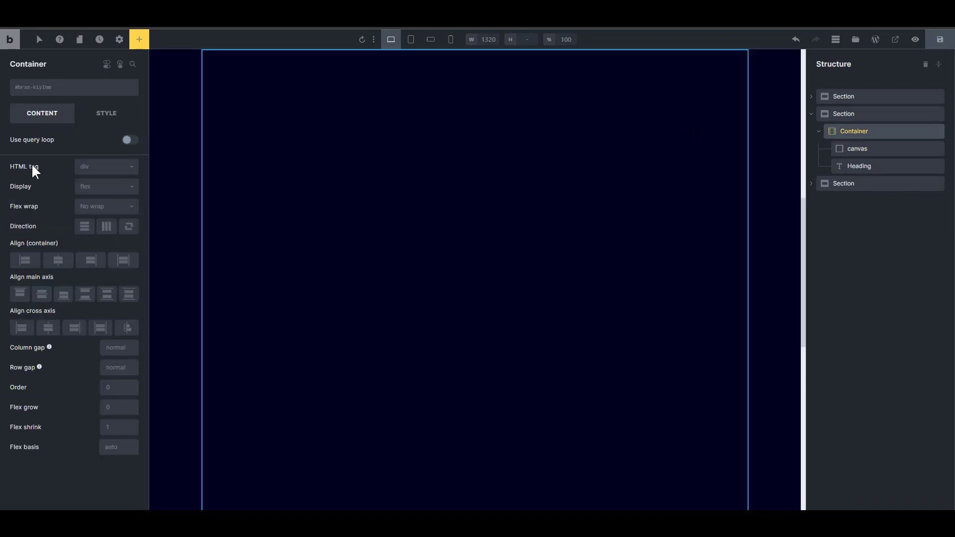
{"action": "left_click", "coordinate": [42, 295]}
{"action": "scroll", "coordinate": [457, 363], "scroll_direction": "down", "scroll_amount": 5}
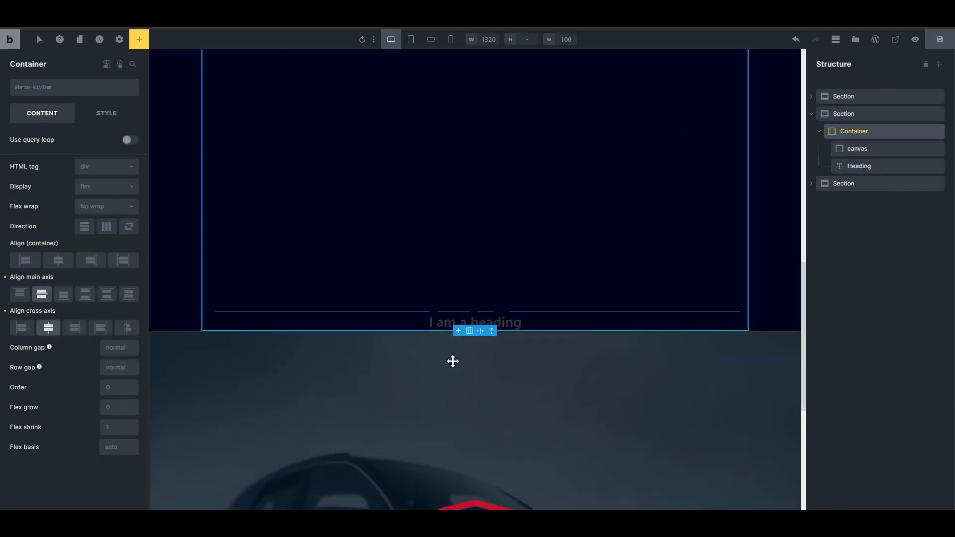
{"action": "left_click", "coordinate": [107, 117]}
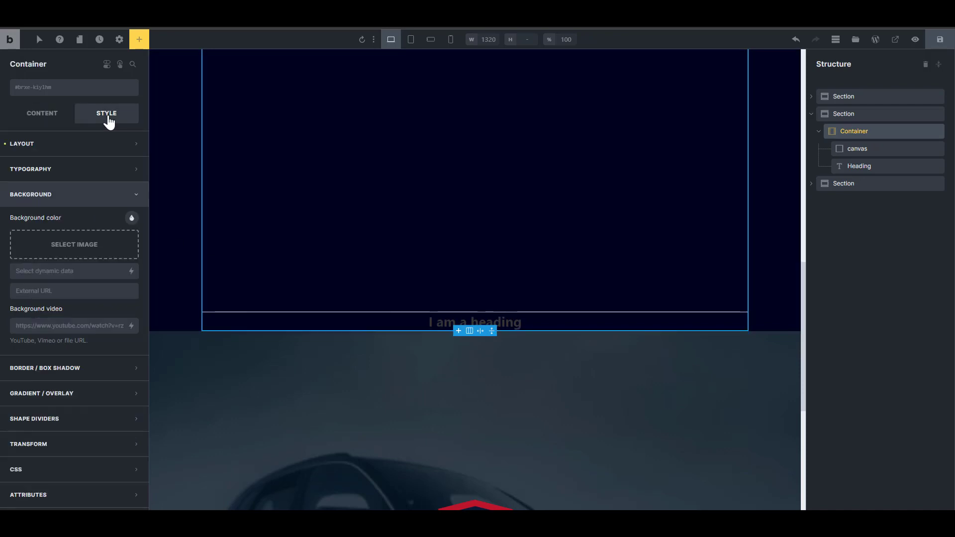
{"action": "left_click", "coordinate": [70, 169]}
{"action": "left_click", "coordinate": [58, 247]}
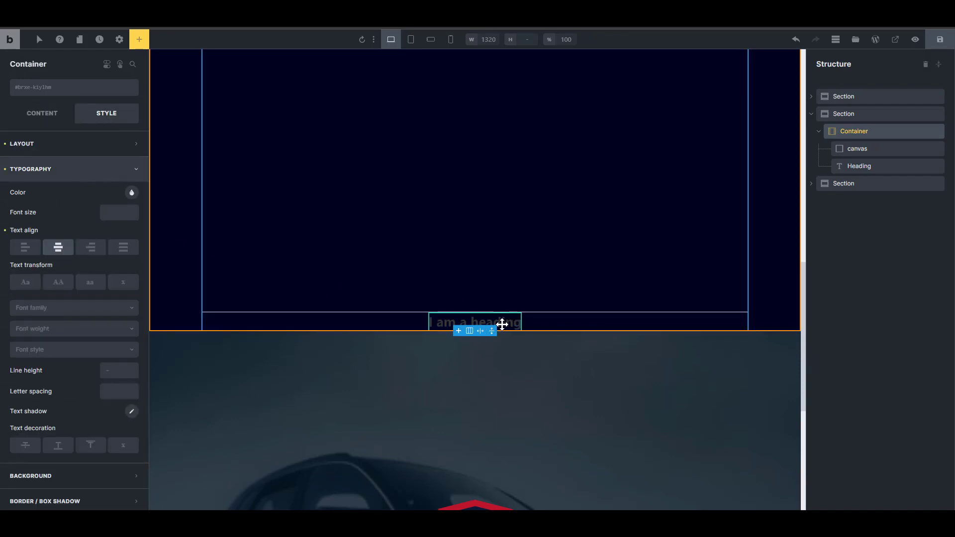
{"action": "left_click", "coordinate": [132, 193]}
{"action": "left_click", "coordinate": [23, 216]}
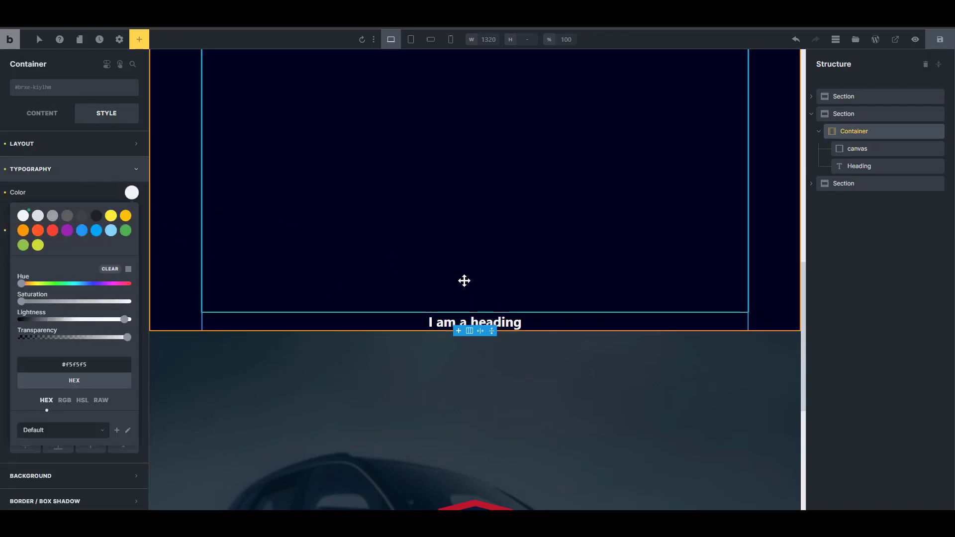
{"action": "scroll", "coordinate": [497, 303], "scroll_direction": "up", "scroll_amount": 2}
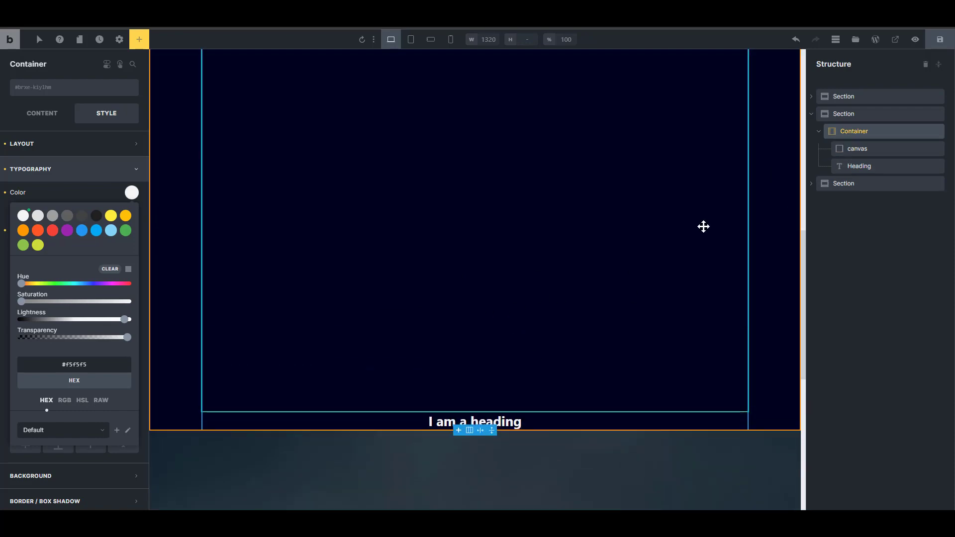
Select the heading, then the canvas element, in the Structure panel.
{"action": "left_click", "coordinate": [852, 149]}
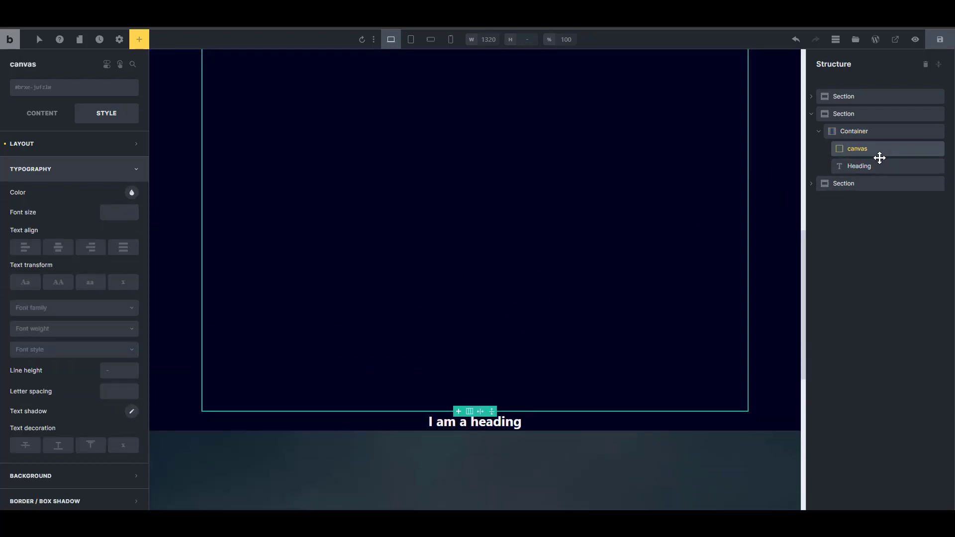
{"action": "left_click", "coordinate": [859, 165]}
{"action": "scroll", "coordinate": [723, 187], "scroll_direction": "down", "scroll_amount": 5}
{"action": "scroll", "coordinate": [530, 303], "scroll_direction": "up", "scroll_amount": 6}
{"action": "scroll", "coordinate": [540, 307], "scroll_direction": "up", "scroll_amount": 2}
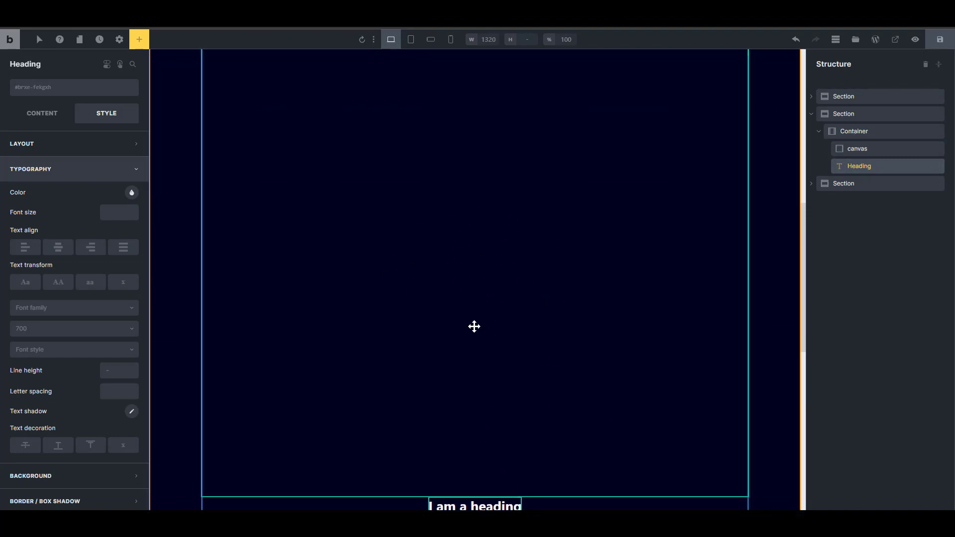
{"action": "left_click", "coordinate": [858, 149]}
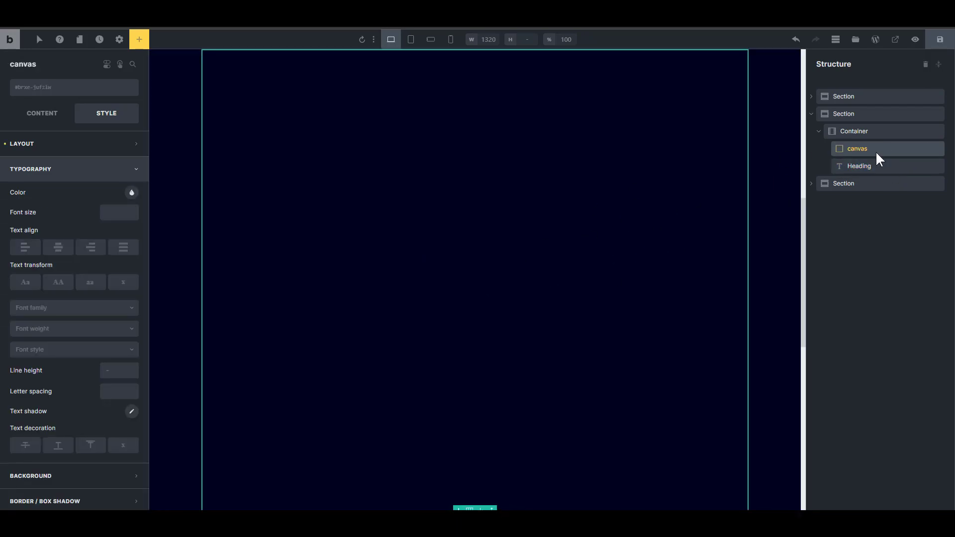
Set the Container's position to relative.
{"action": "left_click", "coordinate": [854, 131]}
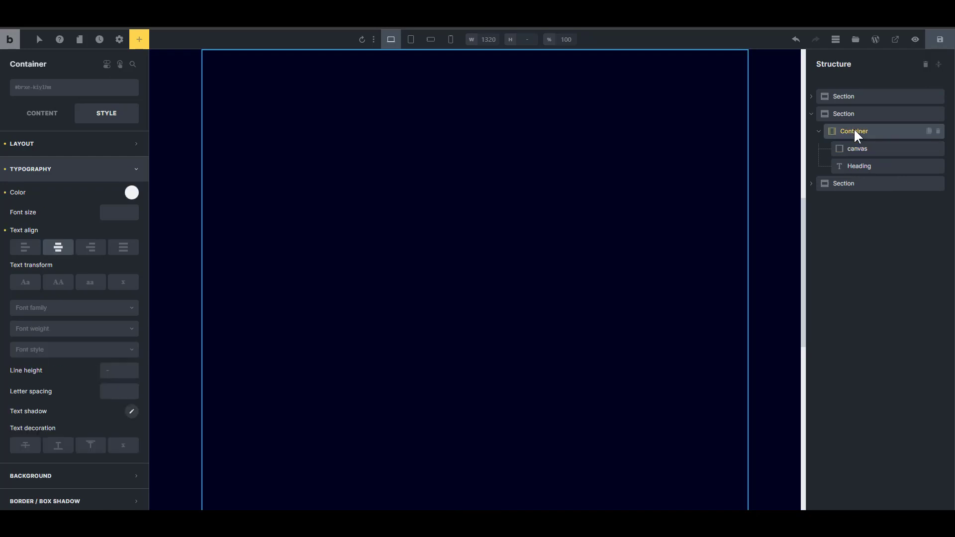
{"action": "left_click", "coordinate": [864, 149]}
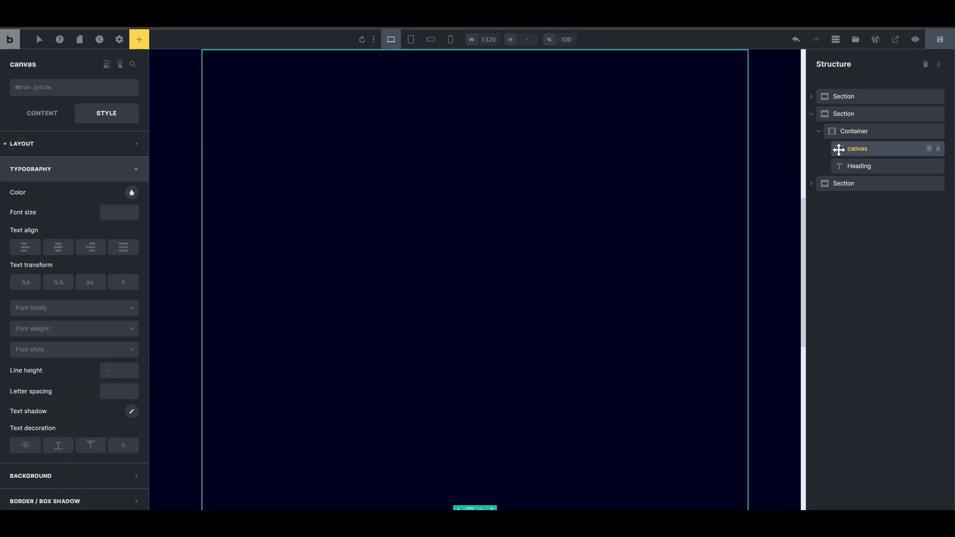
{"action": "left_click_drag", "start_coordinate": [839, 149], "coordinate": [607, 212]}
{"action": "left_click_drag", "start_coordinate": [582, 276], "coordinate": [590, 273]}
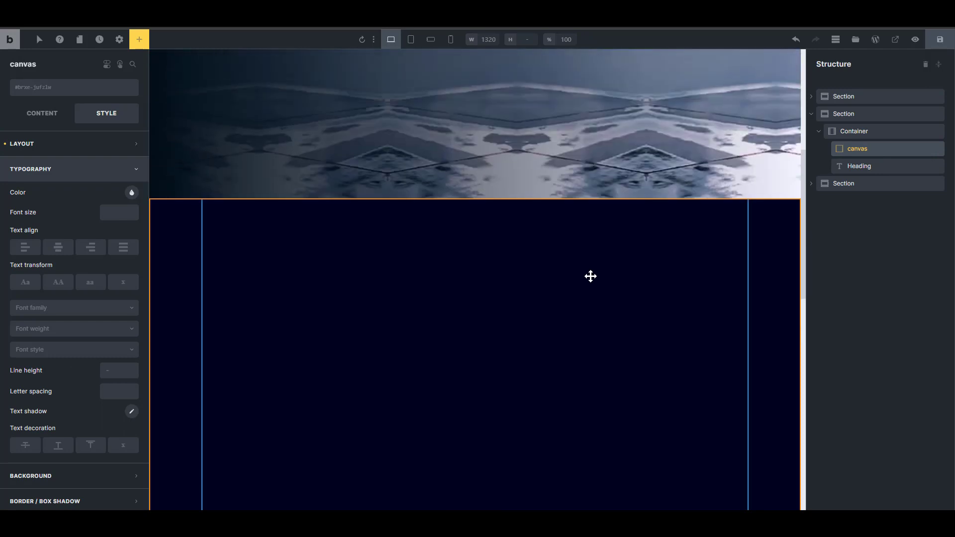
{"action": "left_click", "coordinate": [864, 132]}
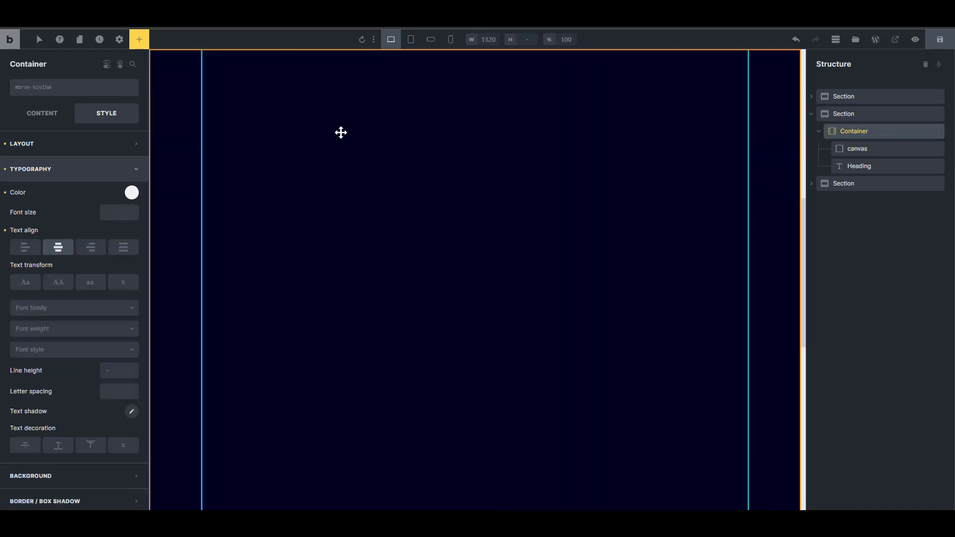
{"action": "left_click", "coordinate": [85, 146]}
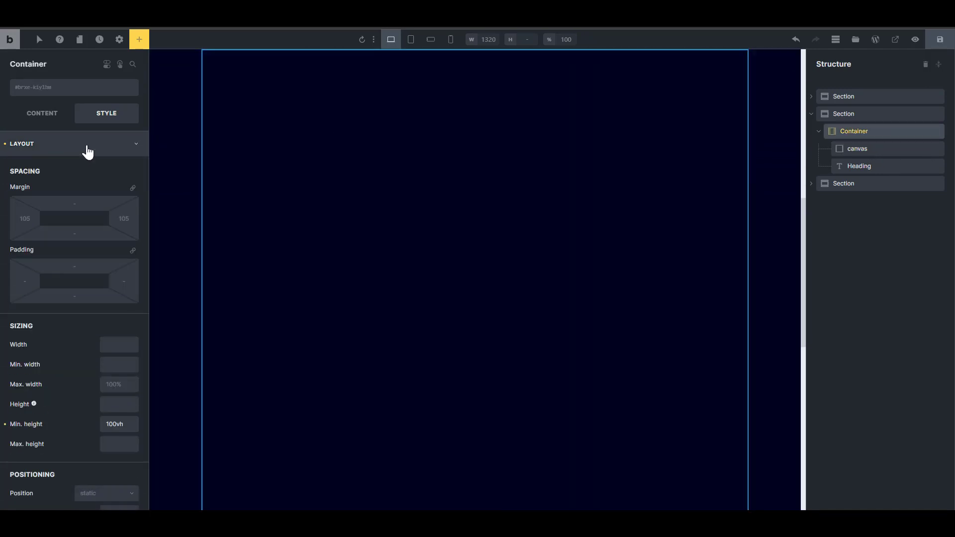
{"action": "scroll", "coordinate": [84, 311], "scroll_direction": "down", "scroll_amount": 5}
{"action": "left_click", "coordinate": [110, 244]}
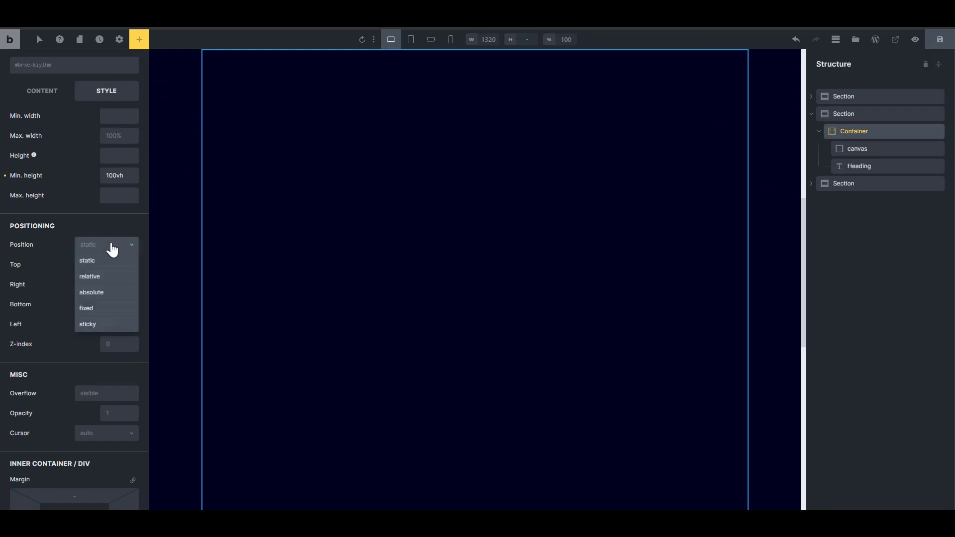
{"action": "left_click", "coordinate": [105, 274]}
Position the canvas absolutely with top, right, bottom and left offsets all 0.
{"action": "left_click", "coordinate": [873, 150]}
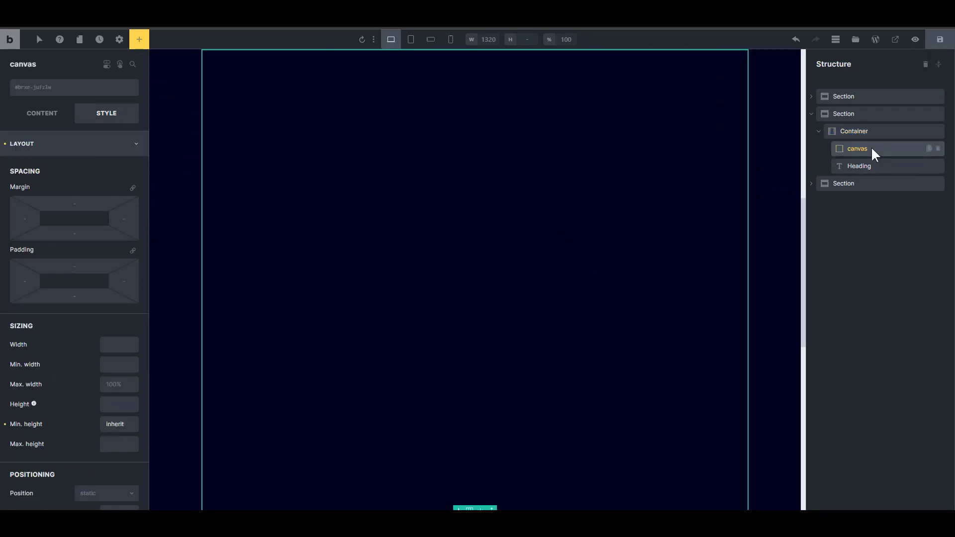
{"action": "scroll", "coordinate": [129, 348], "scroll_direction": "down", "scroll_amount": 5}
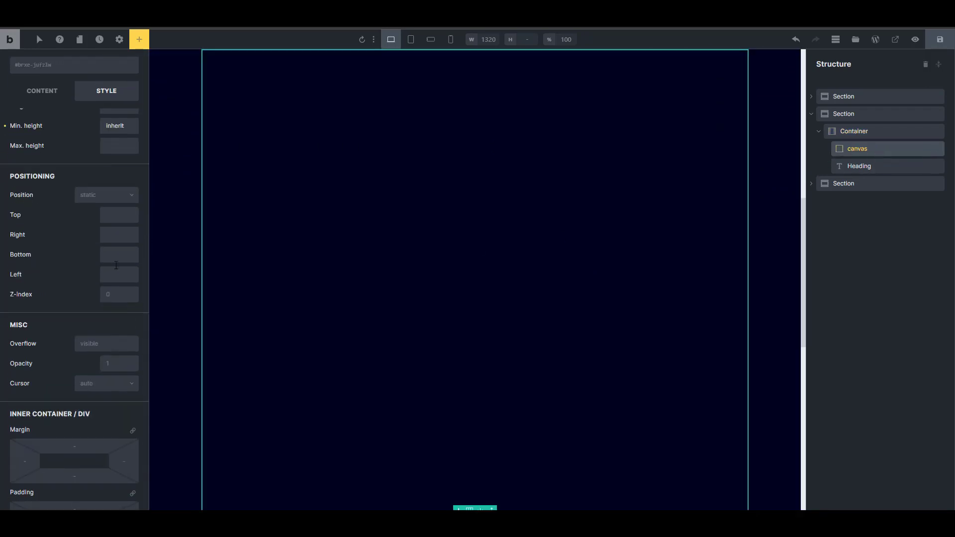
{"action": "left_click", "coordinate": [109, 195]}
{"action": "left_click", "coordinate": [109, 243]}
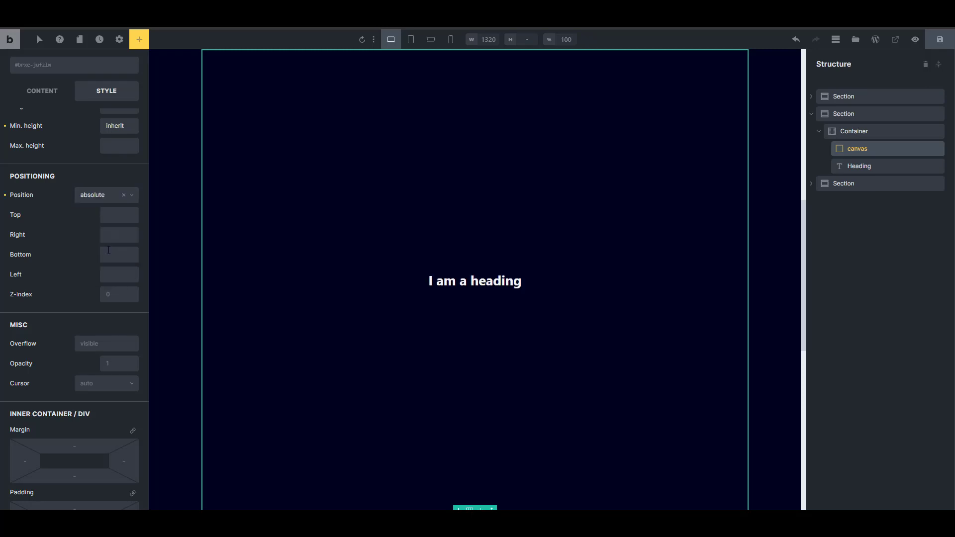
{"action": "left_click", "coordinate": [111, 214]}
{"action": "type", "text": "0"}
{"action": "left_click", "coordinate": [111, 234]}
{"action": "type", "text": "0"}
{"action": "left_click", "coordinate": [112, 254]}
{"action": "type", "text": "0"}
{"action": "left_click", "coordinate": [113, 274]}
{"action": "type", "text": "0"}
{"action": "scroll", "coordinate": [641, 300], "scroll_direction": "up", "scroll_amount": 2}
{"action": "scroll", "coordinate": [558, 260], "scroll_direction": "down", "scroll_amount": 3}
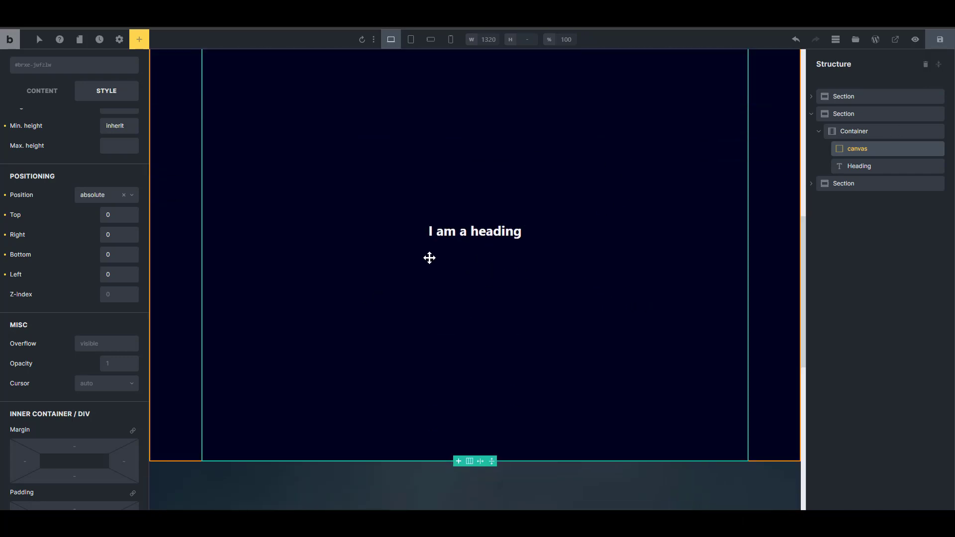
Replace the heading text with 'limitless'.
{"action": "left_click", "coordinate": [891, 166]}
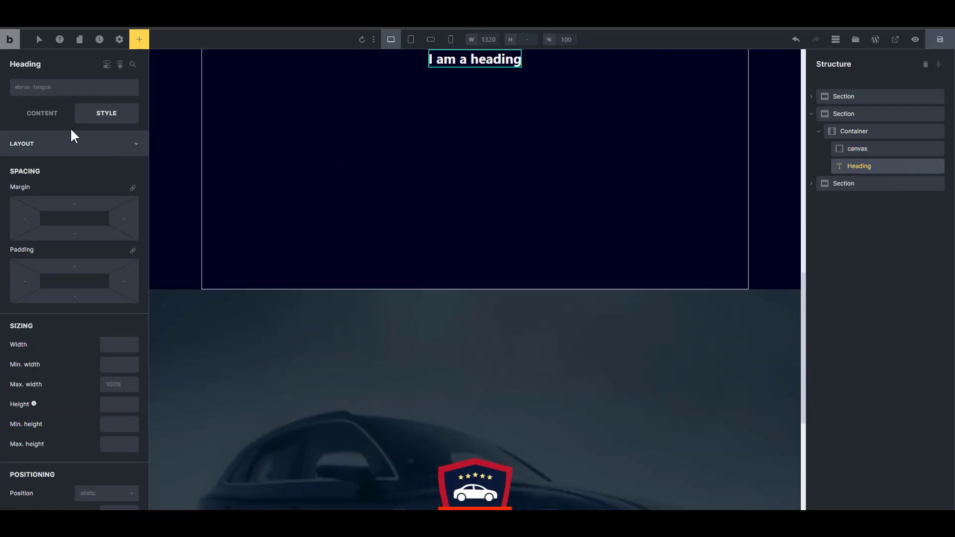
{"action": "left_click", "coordinate": [42, 113]}
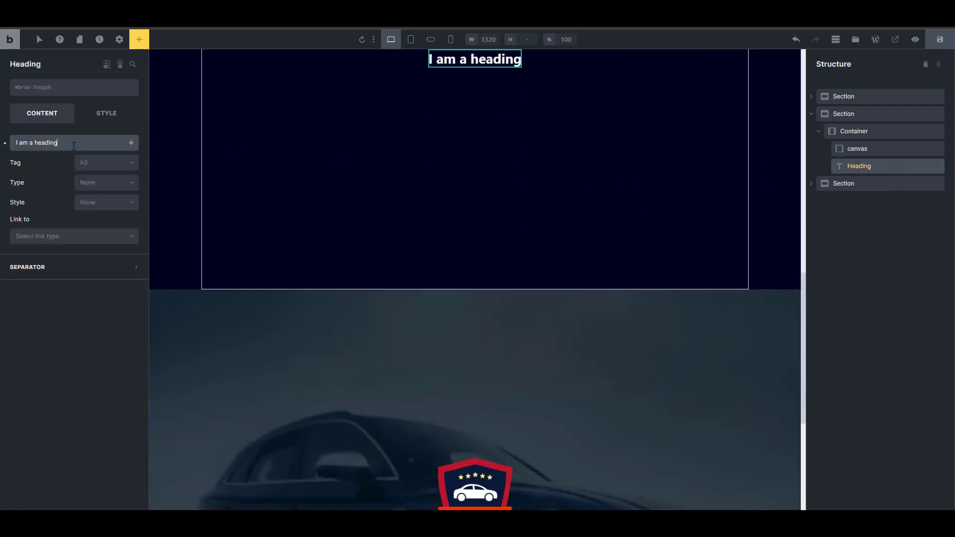
{"action": "triple_click", "coordinate": [74, 144]}
{"action": "type", "text": "limi"}
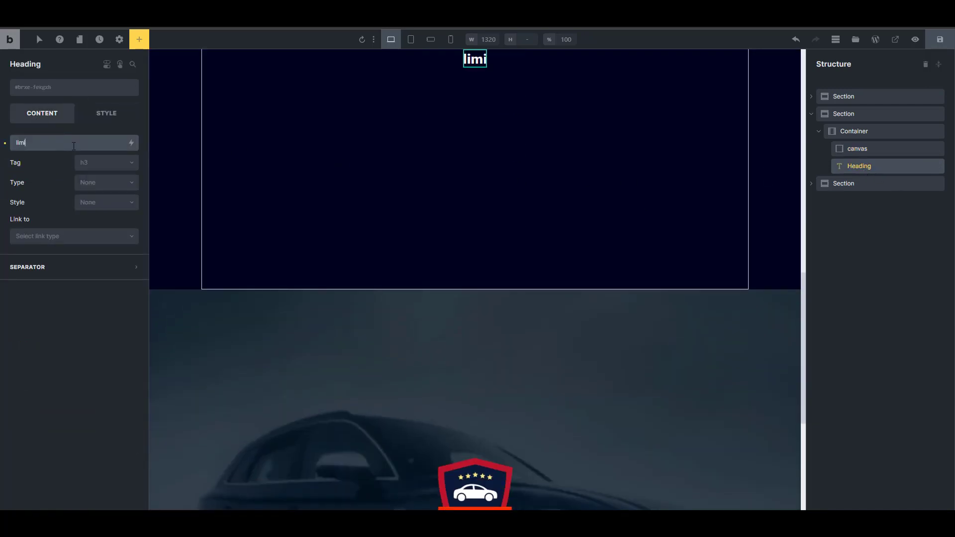
{"action": "type", "text": "tless"}
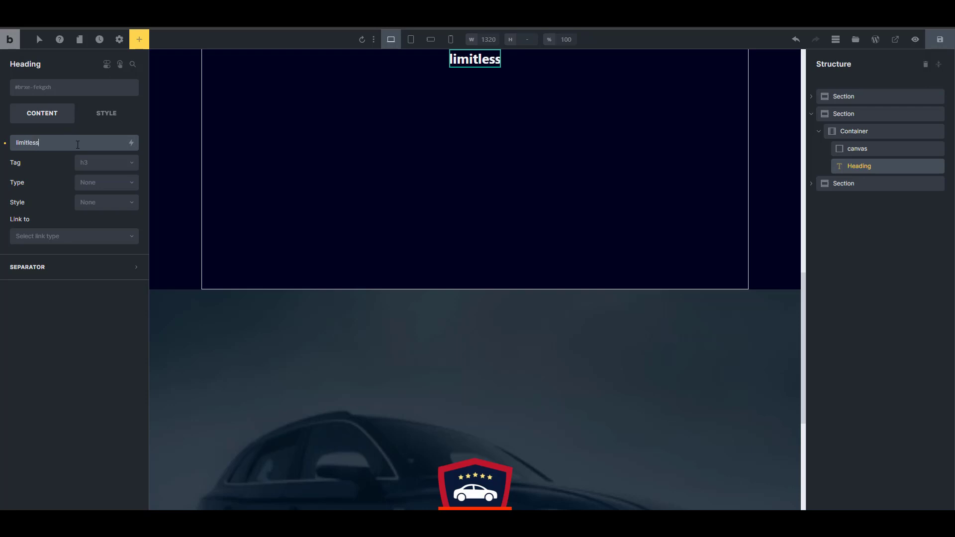
Apply uppercase text transform so the heading displays as LIMITLESS.
{"action": "left_click", "coordinate": [112, 112]}
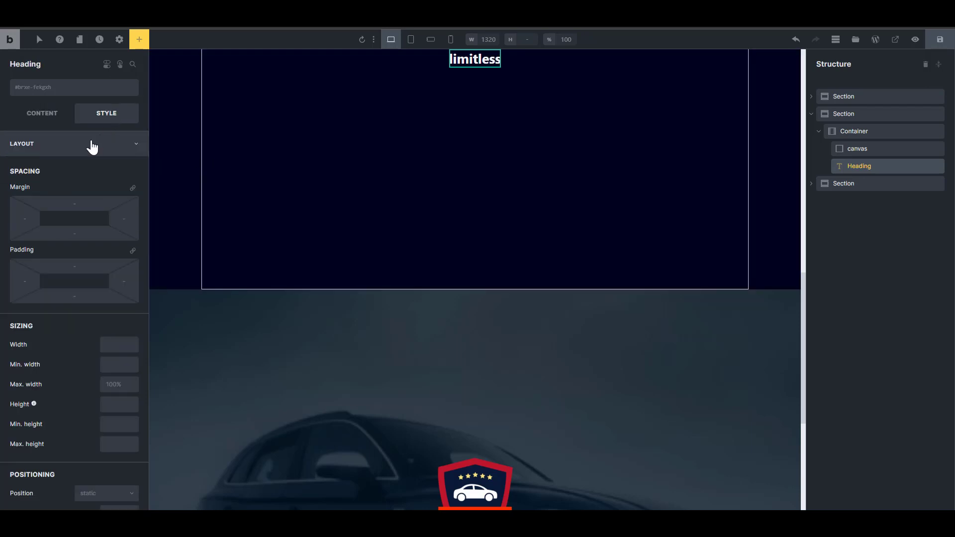
{"action": "left_click", "coordinate": [63, 147]}
{"action": "left_click", "coordinate": [58, 118]}
{"action": "left_click", "coordinate": [101, 119]}
{"action": "left_click", "coordinate": [65, 176]}
{"action": "left_click", "coordinate": [56, 282]}
{"action": "scroll", "coordinate": [498, 224], "scroll_direction": "up", "scroll_amount": 3}
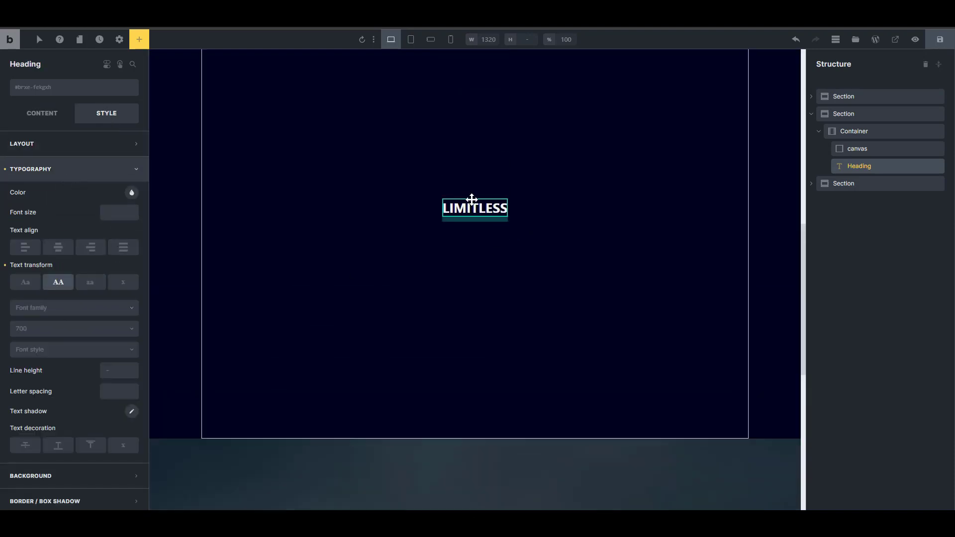
Set the heading font to Electrolize in italic style.
{"action": "left_click", "coordinate": [81, 310]}
{"action": "type", "text": "ele"}
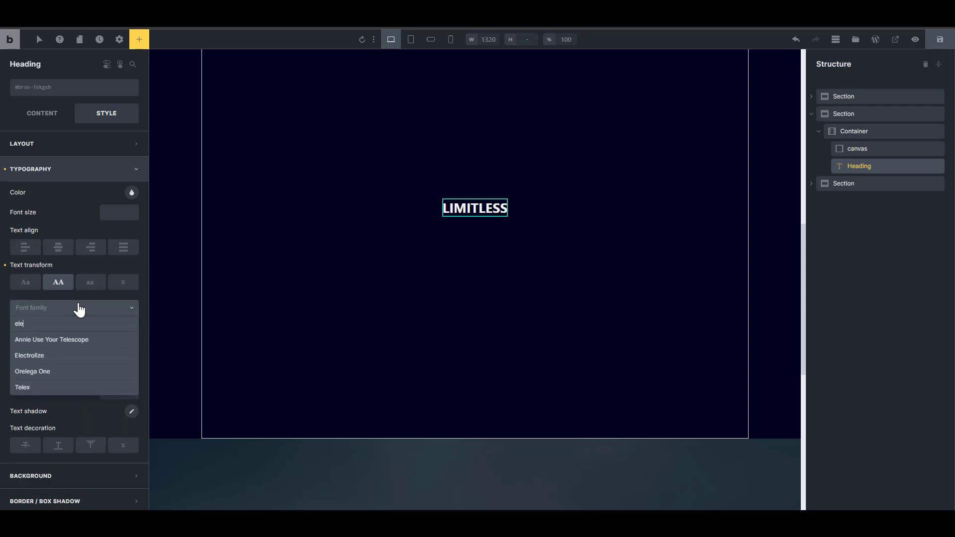
{"action": "left_click", "coordinate": [42, 365]}
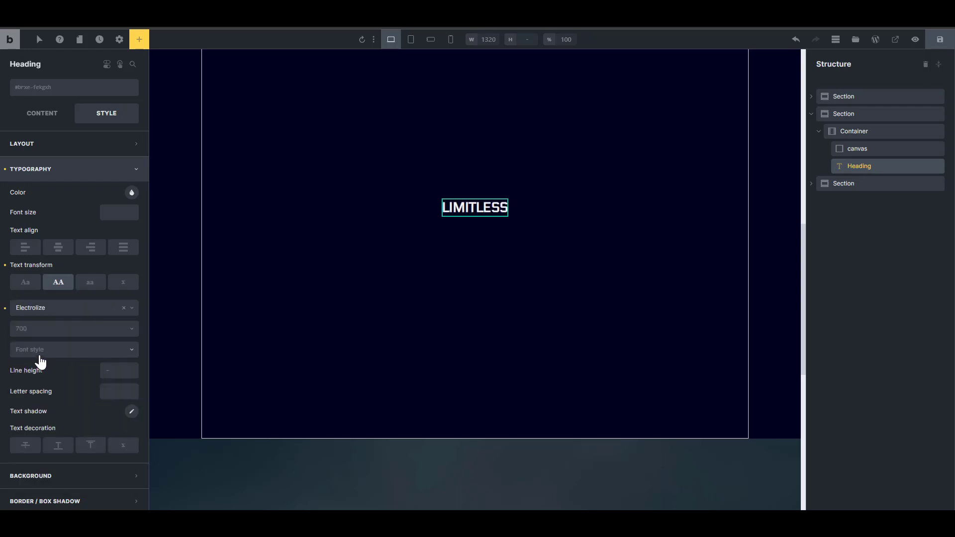
{"action": "left_click", "coordinate": [81, 355]}
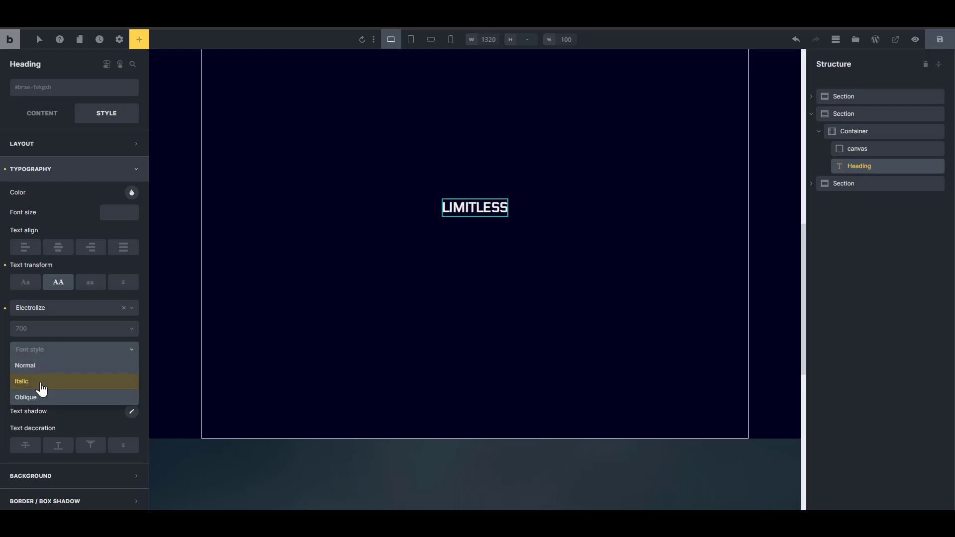
{"action": "left_click", "coordinate": [40, 383]}
Try letter spacing 40 then 20, then enter a --space-m spacing variable instead.
{"action": "left_click", "coordinate": [124, 393]}
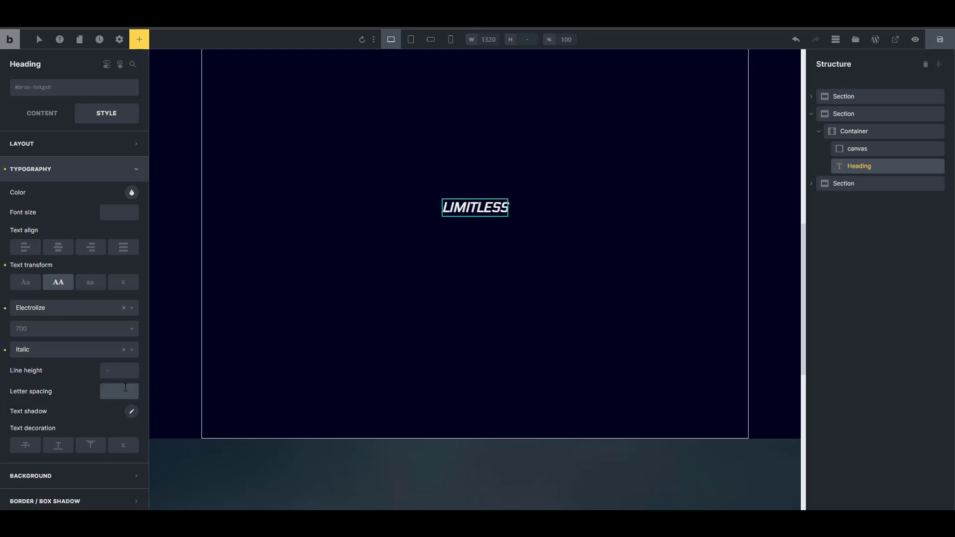
{"action": "type", "text": "40"}
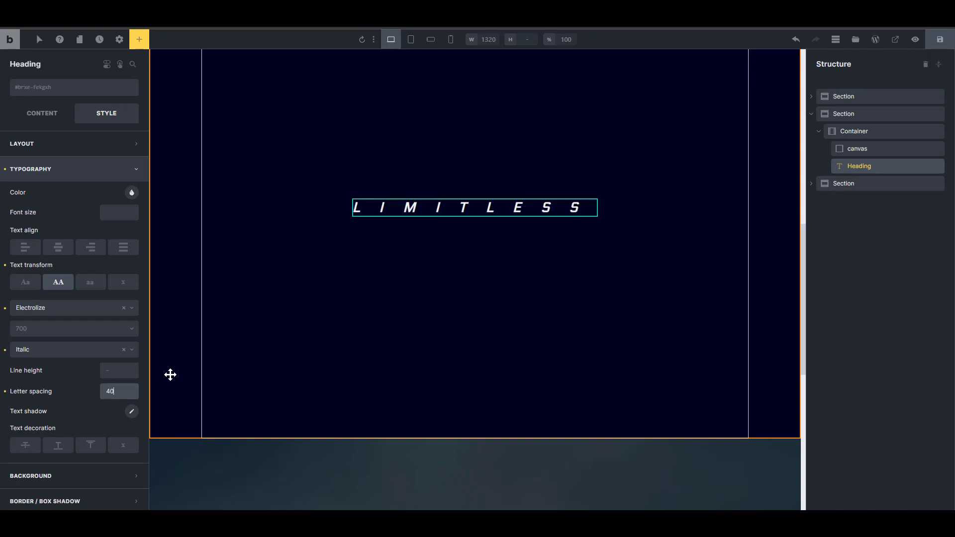
{"action": "type", "text": "20"}
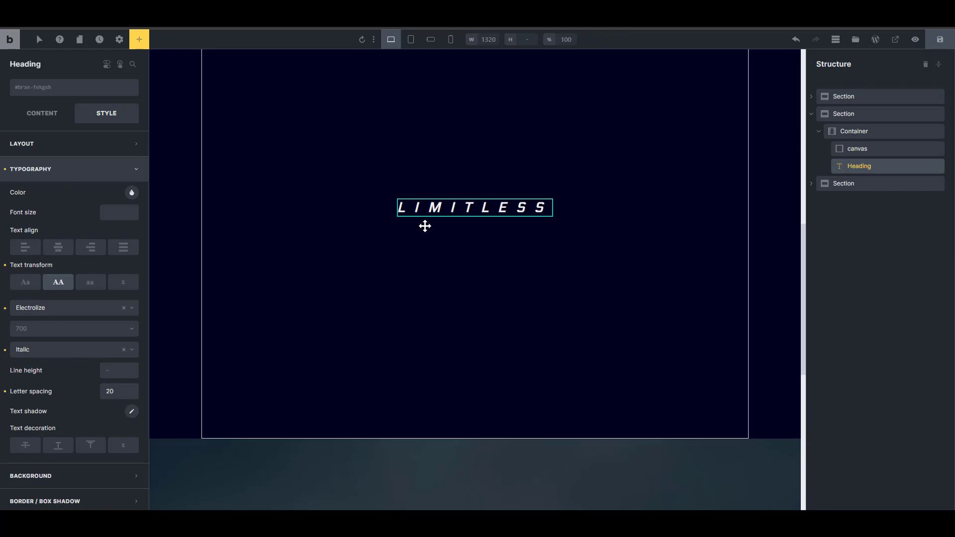
{"action": "left_click", "coordinate": [119, 392]}
{"action": "left_click", "coordinate": [117, 390]}
{"action": "type", "text": "val"}
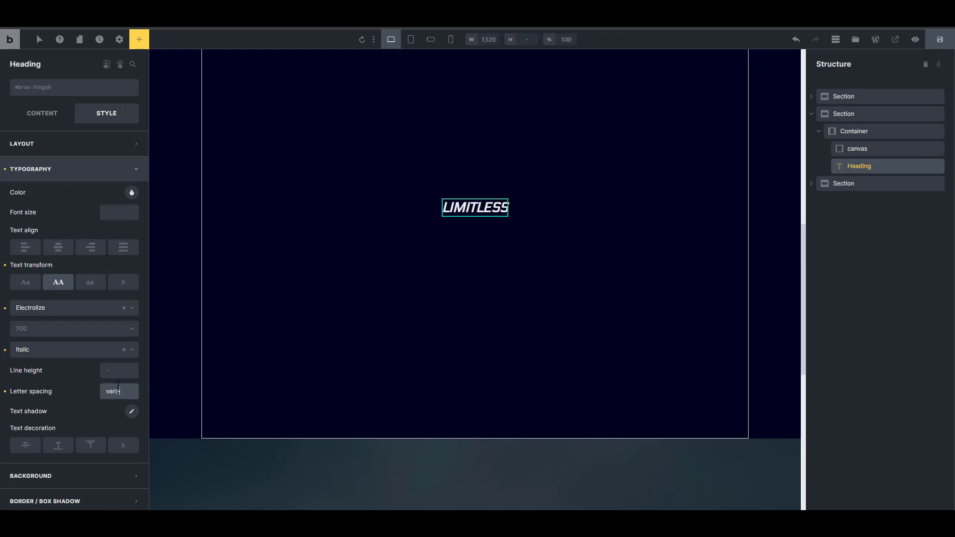
{"action": "type", "text": "(--space-m"}
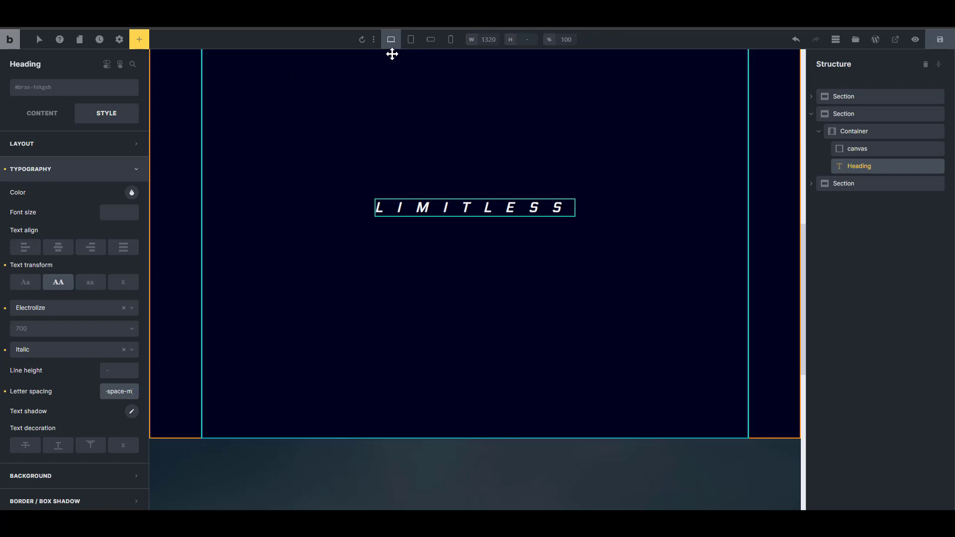
Preview LIMITLESS at tablet and mobile widths, return to desktop, then select the canvas block.
{"action": "left_click", "coordinate": [411, 40]}
{"action": "left_click", "coordinate": [430, 40]}
{"action": "left_click", "coordinate": [450, 40]}
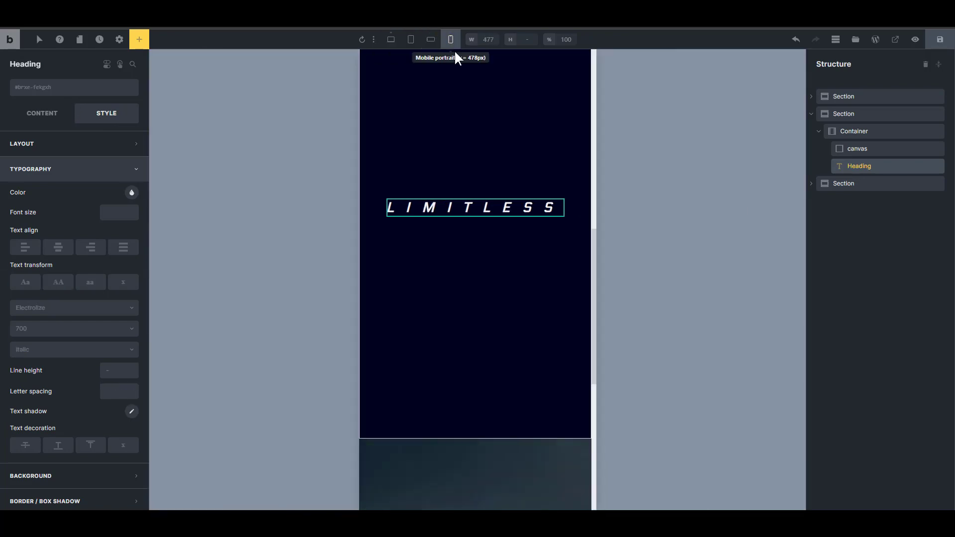
{"action": "left_click", "coordinate": [391, 40]}
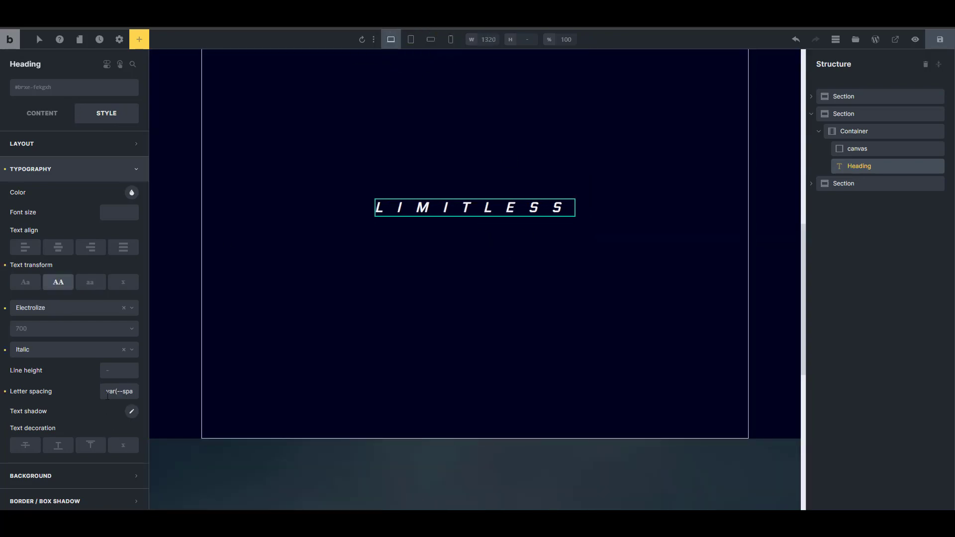
{"action": "scroll", "coordinate": [541, 260], "scroll_direction": "up", "scroll_amount": 4}
{"action": "scroll", "coordinate": [531, 290], "scroll_direction": "down", "scroll_amount": 3}
{"action": "scroll", "coordinate": [530, 296], "scroll_direction": "up", "scroll_amount": 4}
{"action": "scroll", "coordinate": [593, 204], "scroll_direction": "down", "scroll_amount": 3}
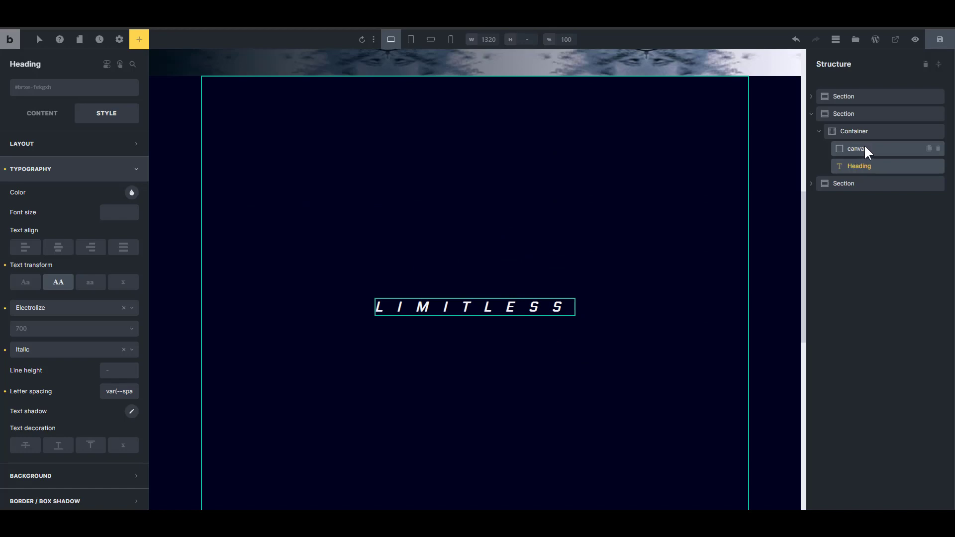
{"action": "left_click", "coordinate": [865, 148]}
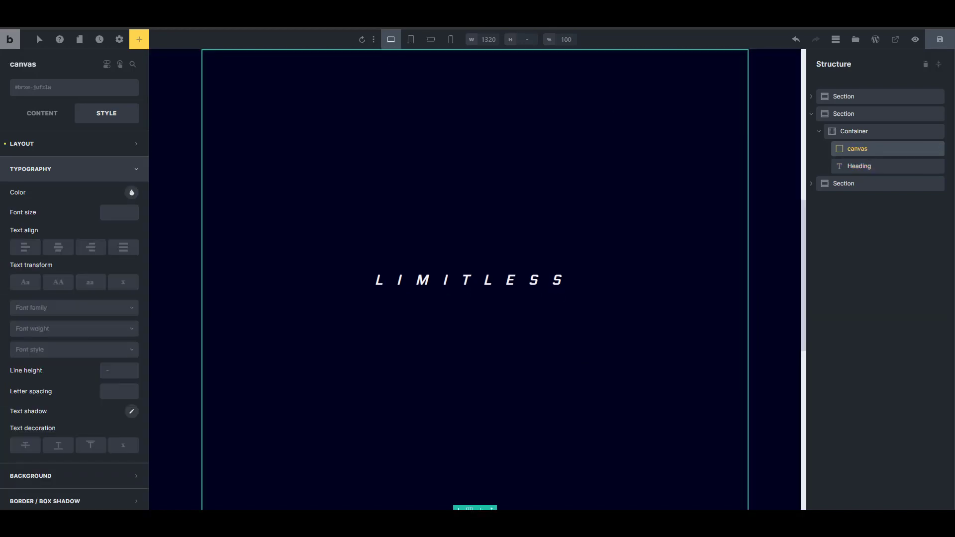
Go to the WordPress admin and open the Motion.page timeline builder from the sidebar.
{"action": "left_click", "coordinate": [397, 19]}
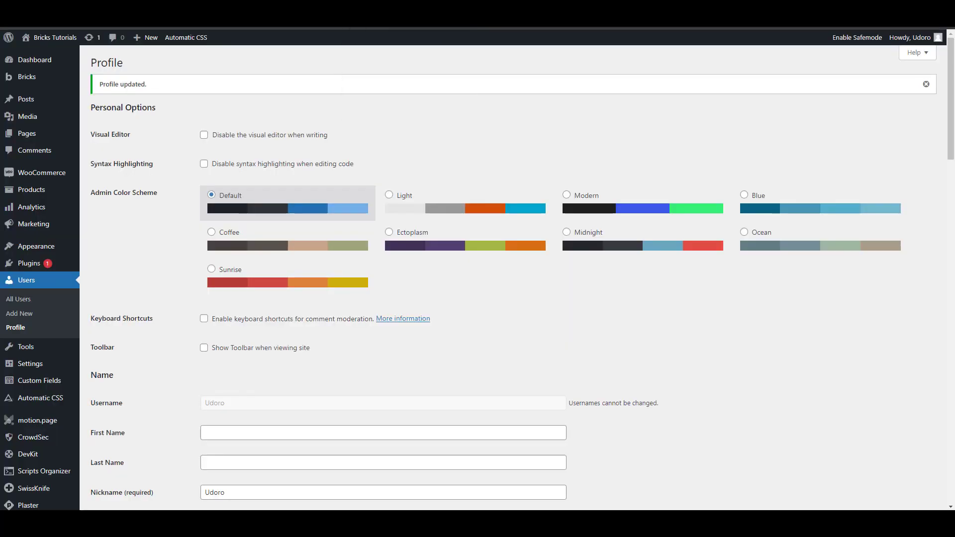
{"action": "scroll", "coordinate": [132, 323], "scroll_direction": "down", "scroll_amount": 3}
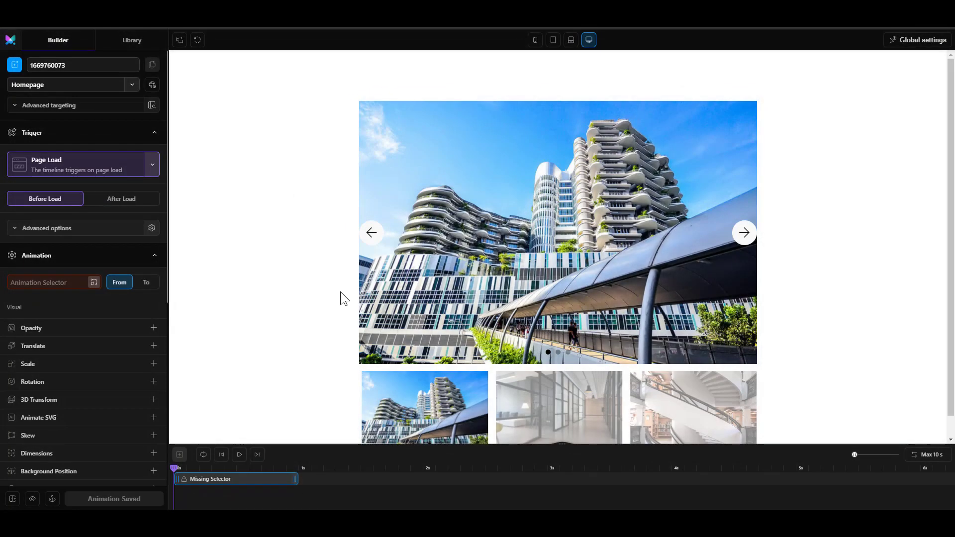
Create the Car-limitless timeline on the Motion Page limitless page, triggered by ScrollTrigger.
{"action": "left_click", "coordinate": [82, 86]}
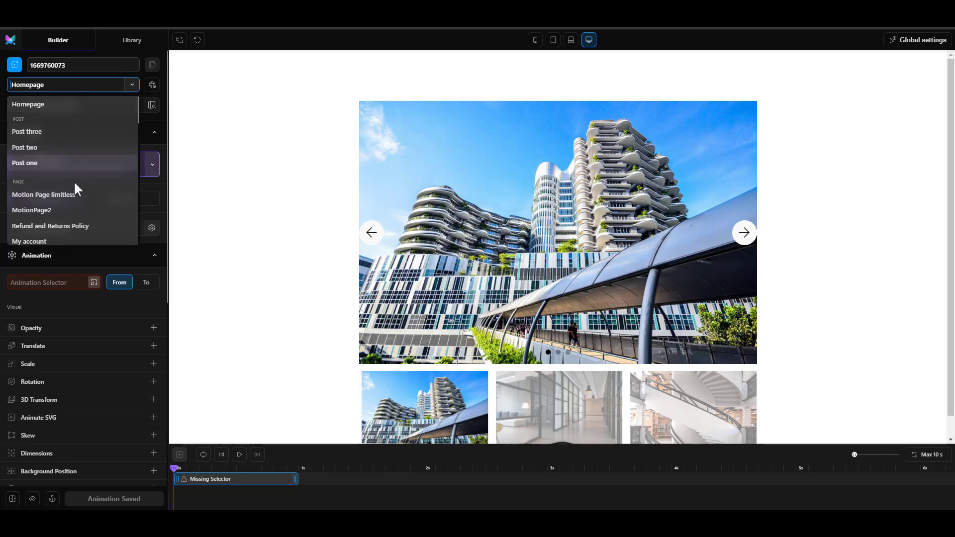
{"action": "left_click", "coordinate": [71, 197]}
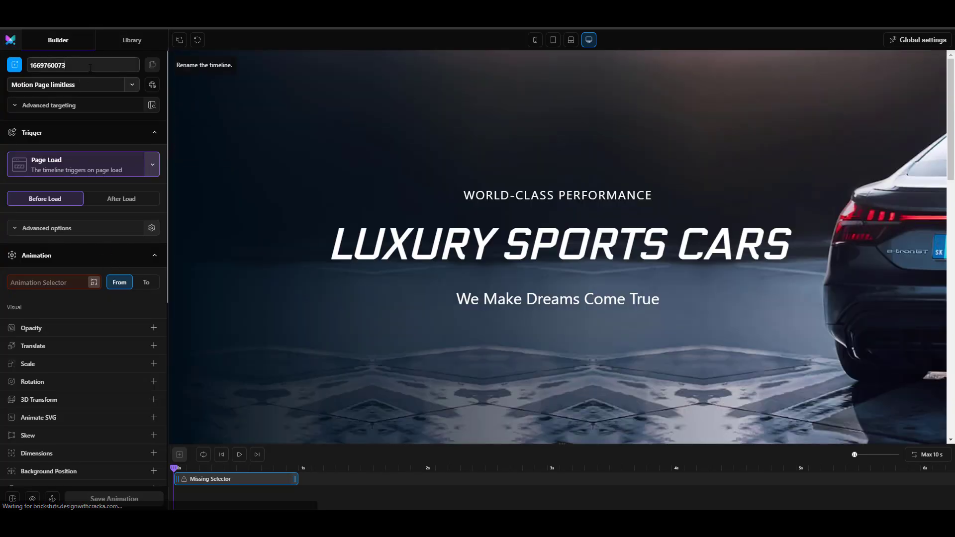
{"action": "double_click", "coordinate": [90, 68]}
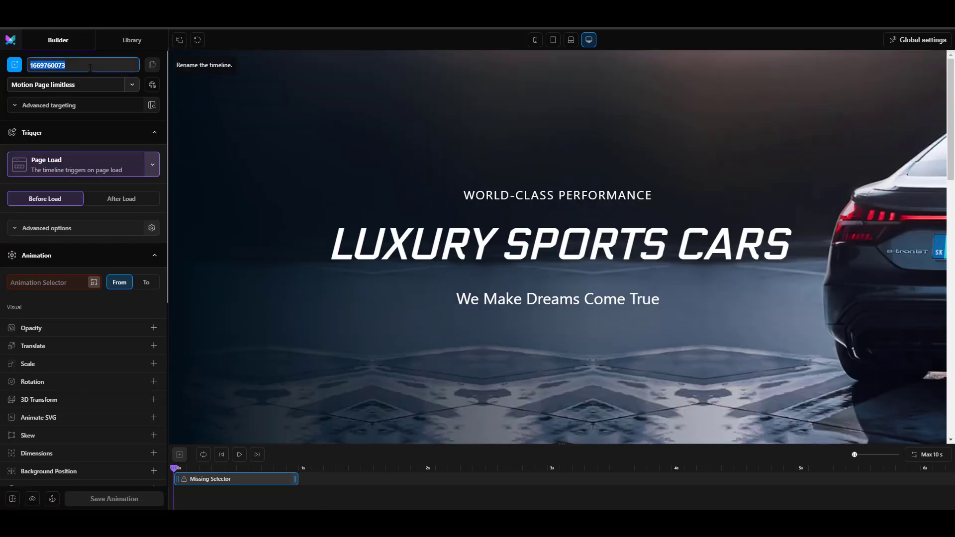
{"action": "type", "text": "Car-limitless"}
{"action": "left_click", "coordinate": [107, 173]}
{"action": "left_click", "coordinate": [65, 208]}
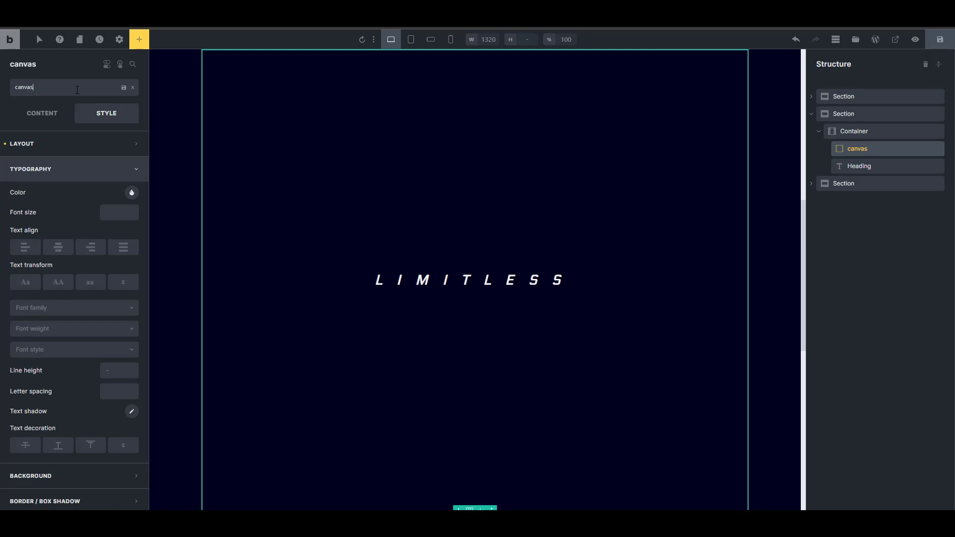
Set the LIMITLESS heading's element ID to canvas_txt.
{"action": "left_click", "coordinate": [858, 168]}
{"action": "left_click", "coordinate": [123, 88]}
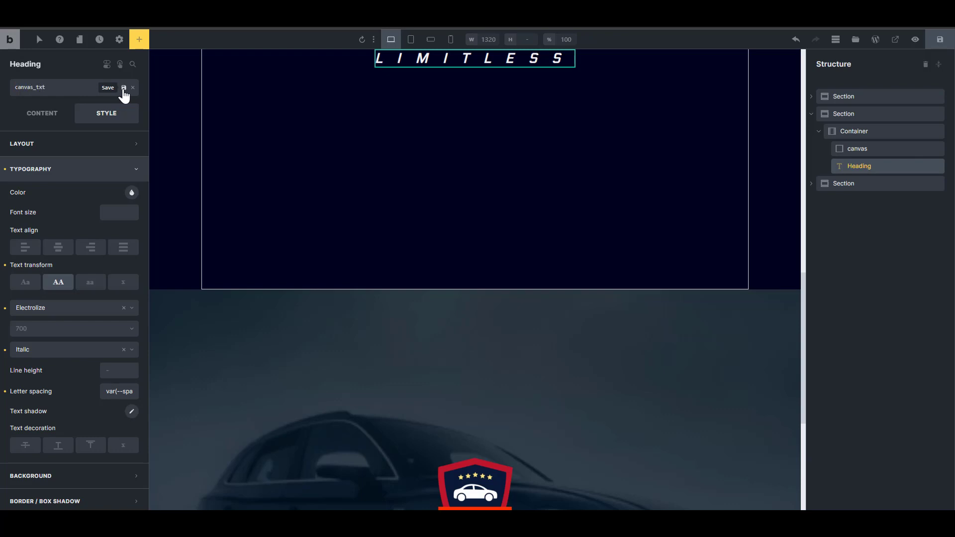
{"action": "left_click", "coordinate": [123, 88]}
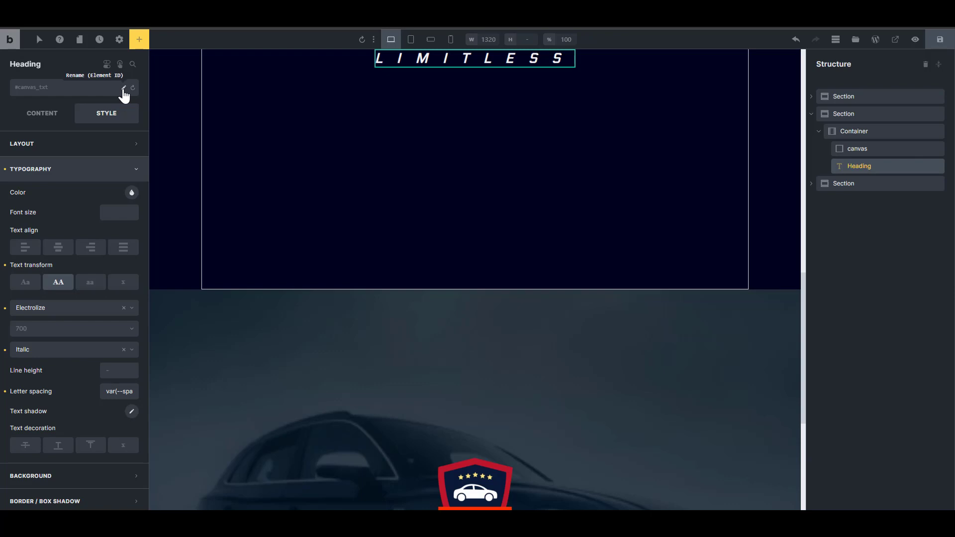
Set the canvas block's element ID to canvas and save the page.
{"action": "left_click", "coordinate": [859, 150]}
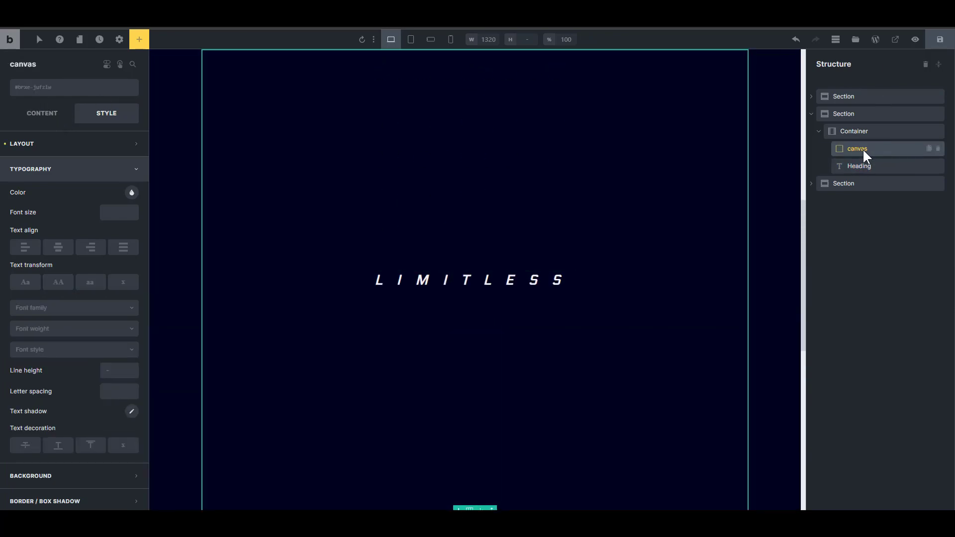
{"action": "left_click", "coordinate": [124, 88]}
{"action": "left_click", "coordinate": [124, 89]}
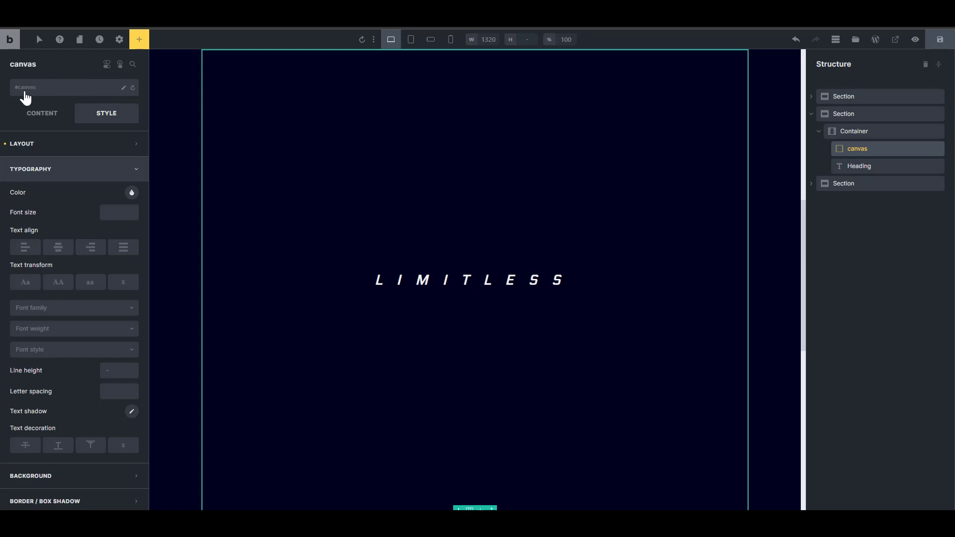
{"action": "left_click", "coordinate": [853, 165]}
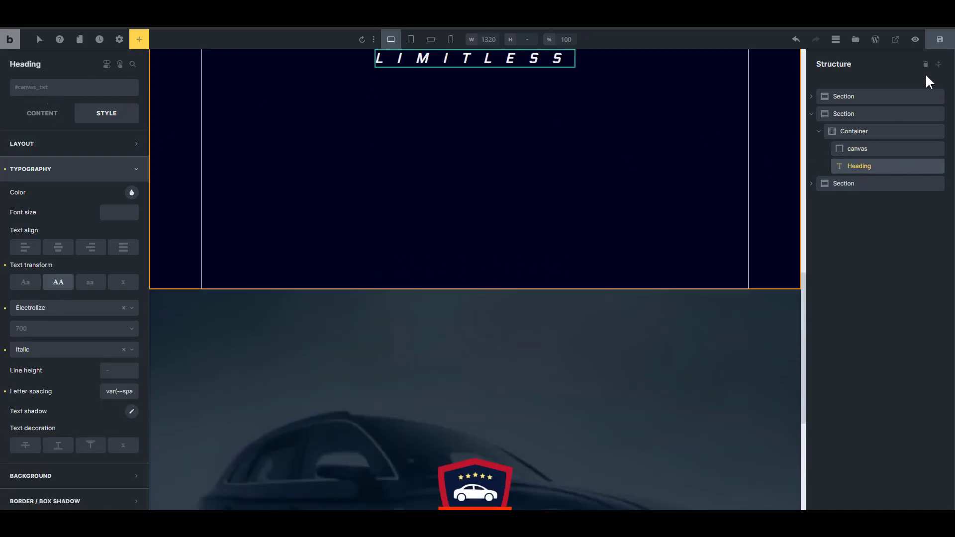
{"action": "left_click", "coordinate": [939, 39]}
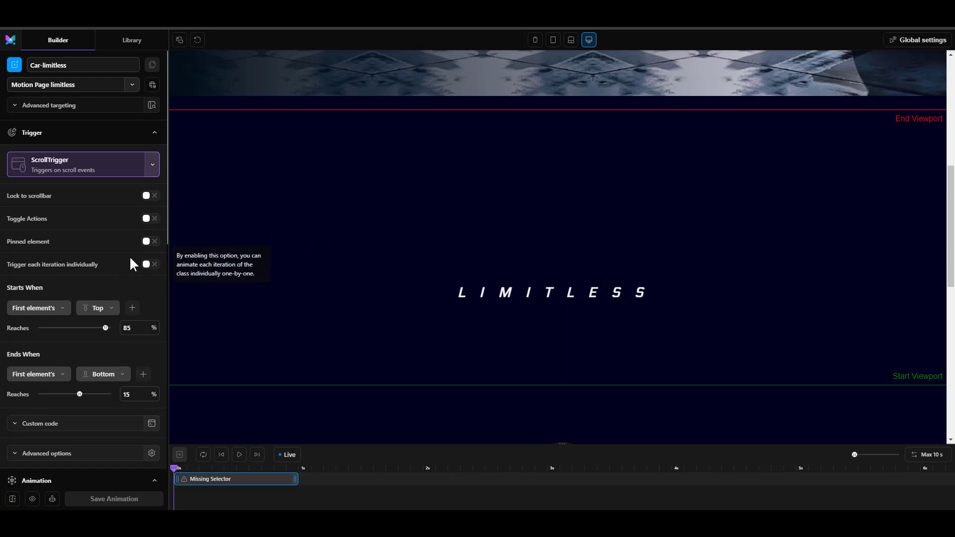
Pick the canvas block on the page so the timeline targets #canvas.
{"action": "scroll", "coordinate": [130, 258], "scroll_direction": "down", "scroll_amount": 4}
{"action": "left_click", "coordinate": [94, 309]}
{"action": "left_click", "coordinate": [319, 124]}
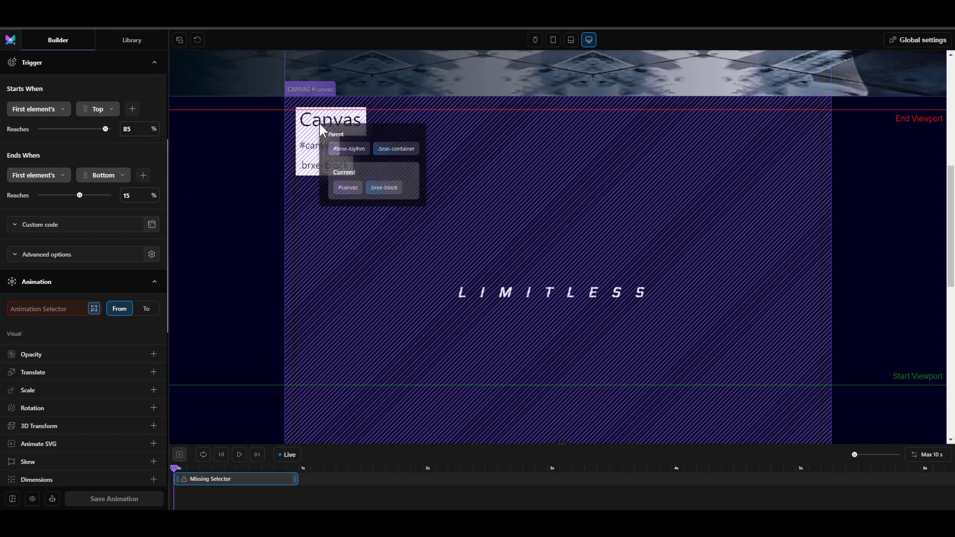
{"action": "left_click", "coordinate": [338, 188]}
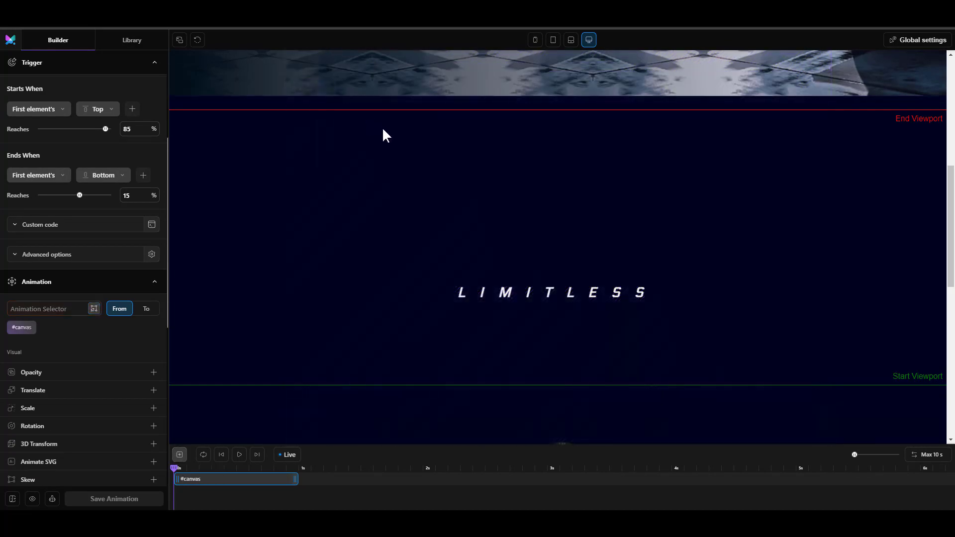
Verify the canvas block's ID in Bricks, then add an Image Sequence animation.
{"action": "scroll", "coordinate": [735, 262], "scroll_direction": "down", "scroll_amount": 2}
{"action": "scroll", "coordinate": [695, 269], "scroll_direction": "up", "scroll_amount": 3}
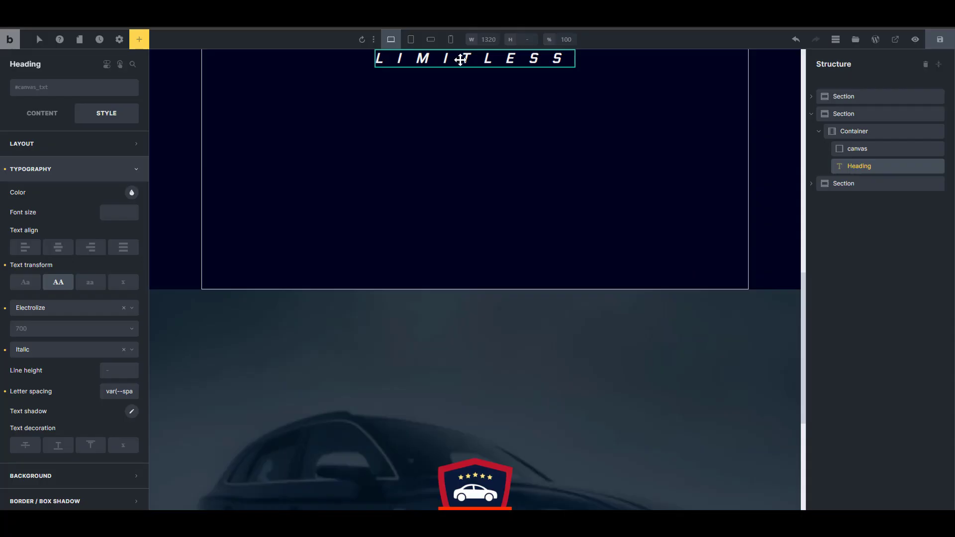
{"action": "scroll", "coordinate": [644, 200], "scroll_direction": "up", "scroll_amount": 3}
{"action": "left_click", "coordinate": [860, 150]}
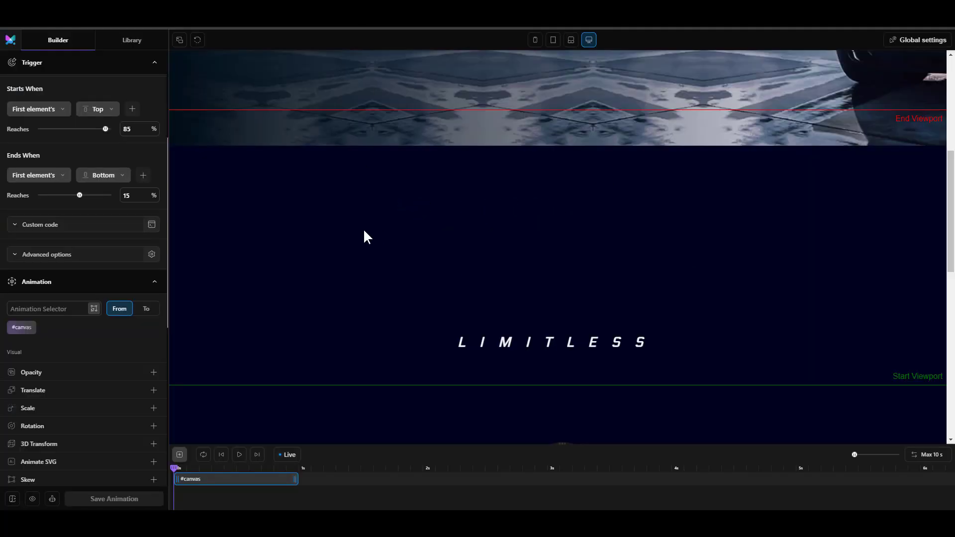
{"action": "scroll", "coordinate": [127, 269], "scroll_direction": "down", "scroll_amount": 4}
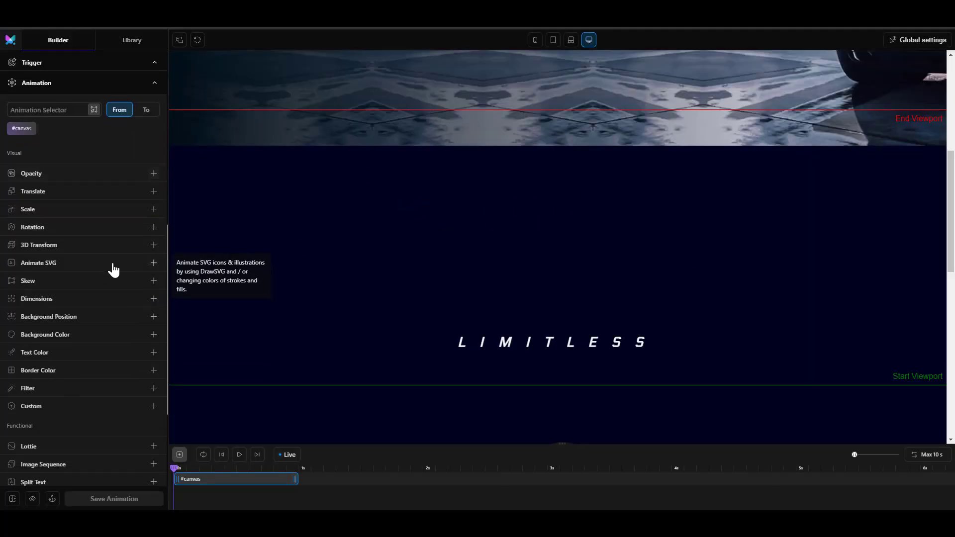
{"action": "scroll", "coordinate": [119, 298], "scroll_direction": "down", "scroll_amount": 2}
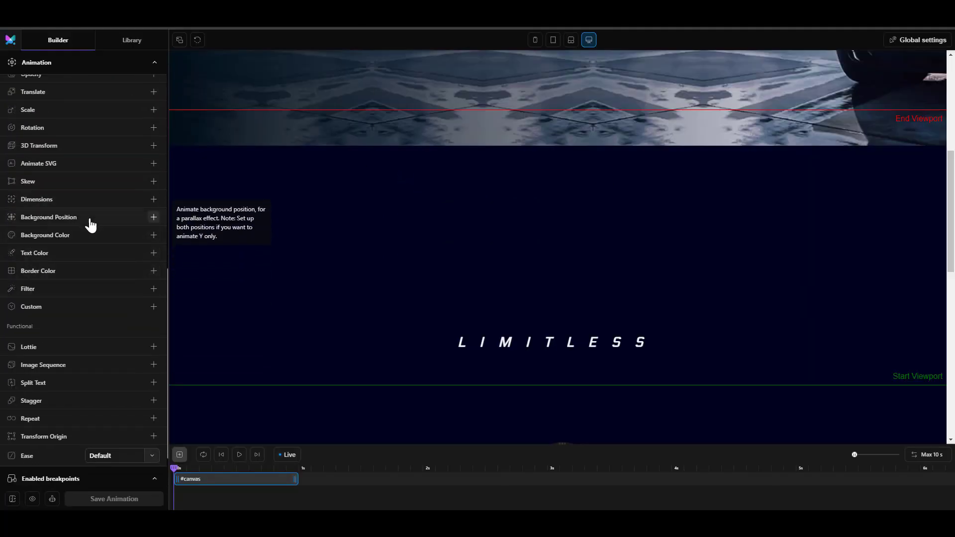
{"action": "scroll", "coordinate": [92, 258], "scroll_direction": "down", "scroll_amount": 3}
{"action": "left_click", "coordinate": [100, 303]}
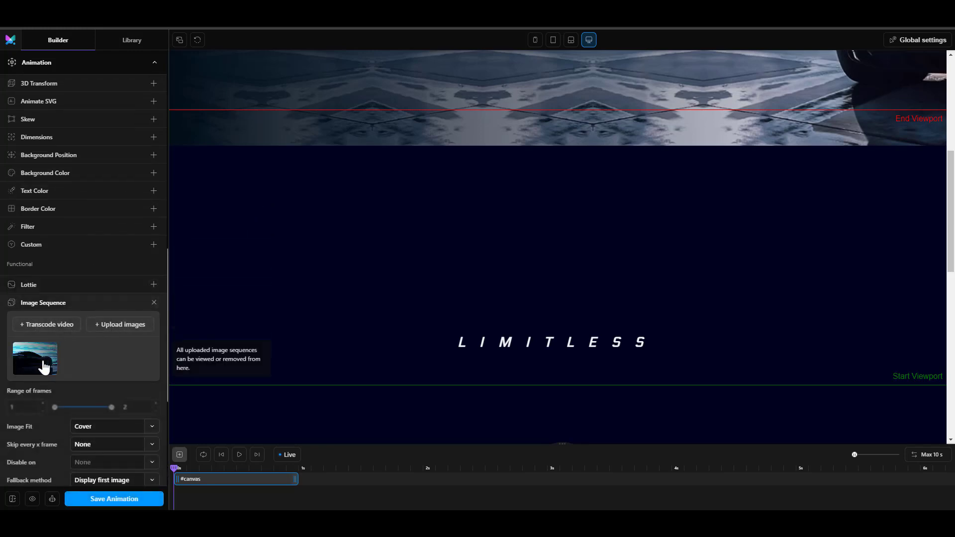
{"action": "left_click", "coordinate": [60, 329]}
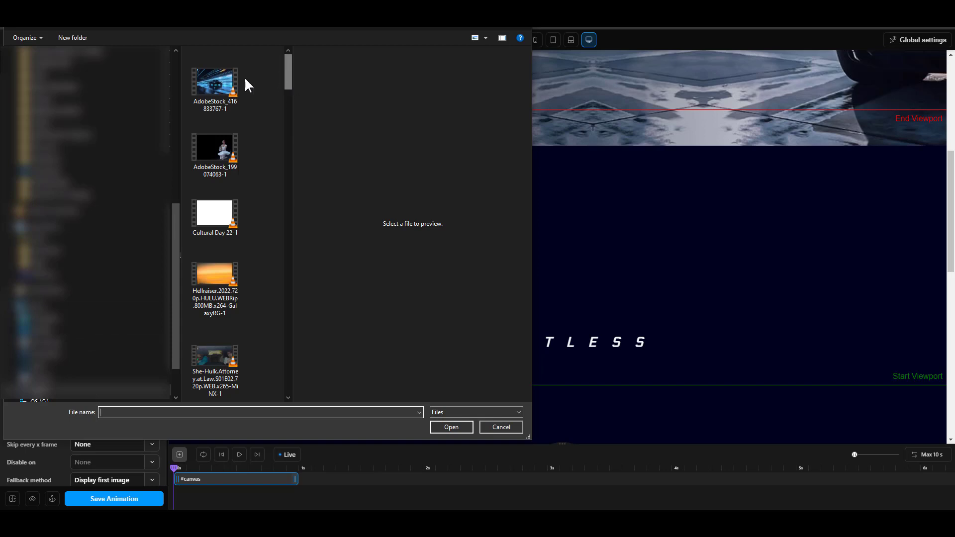
{"action": "left_click", "coordinate": [211, 88]}
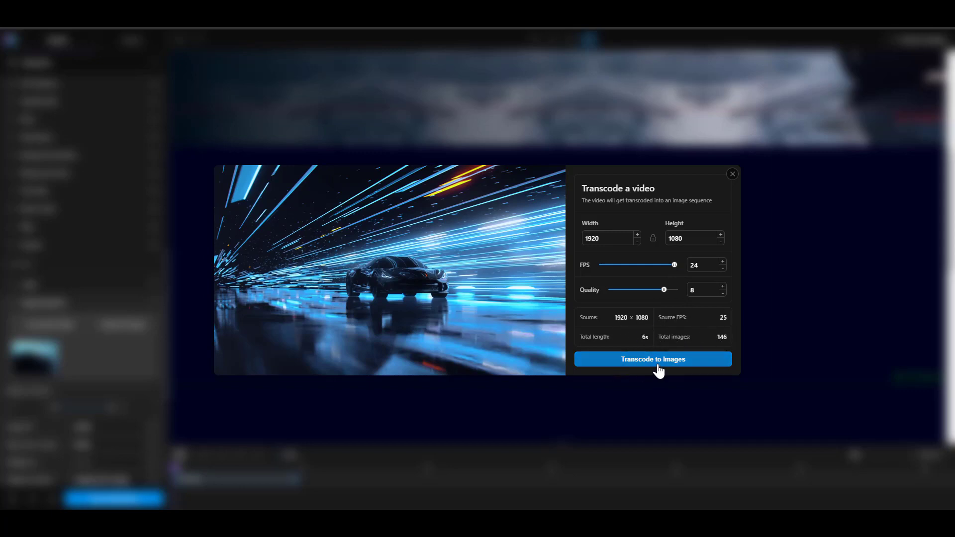
{"action": "mouse_move", "coordinate": [417, 281]}
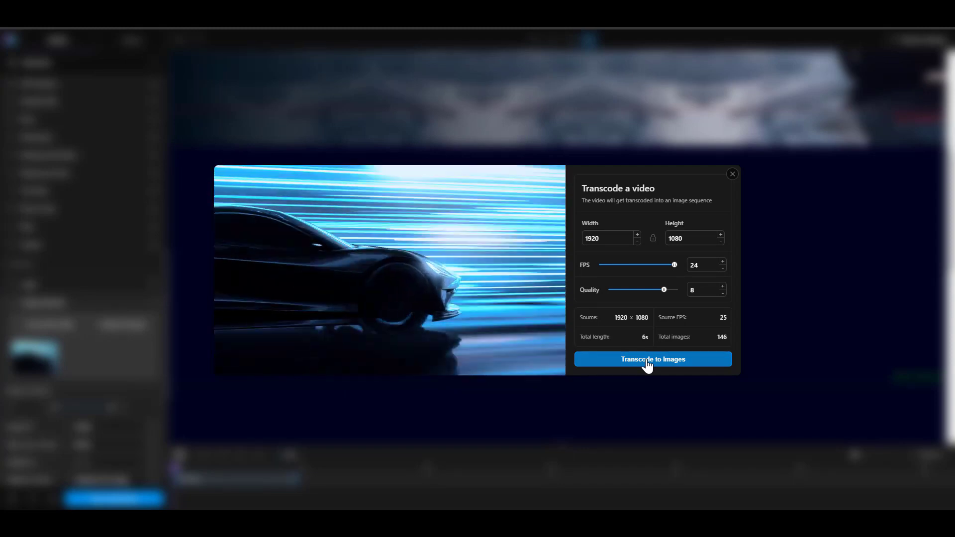
{"action": "left_click", "coordinate": [646, 360]}
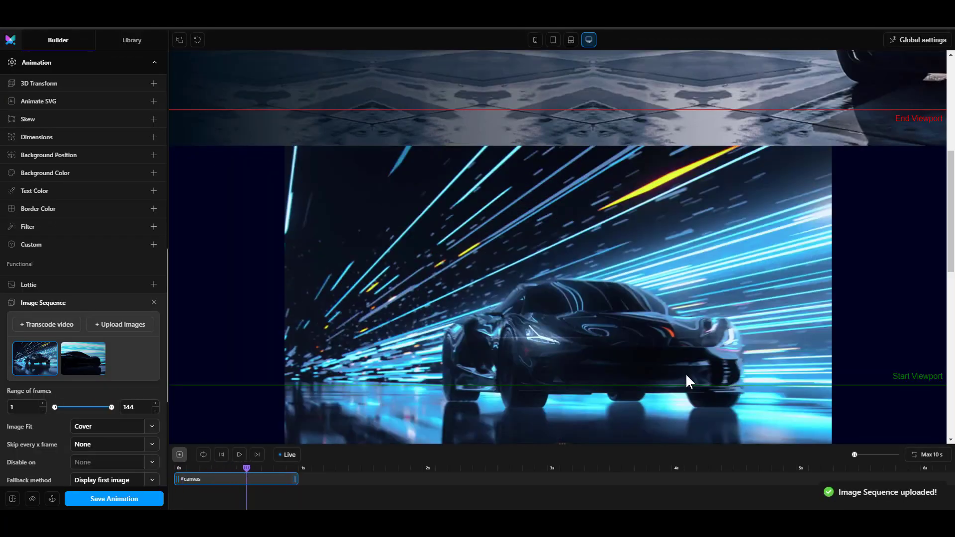
Preview the car image sequence on the timeline and save the animation.
{"action": "mouse_move", "coordinate": [33, 365]}
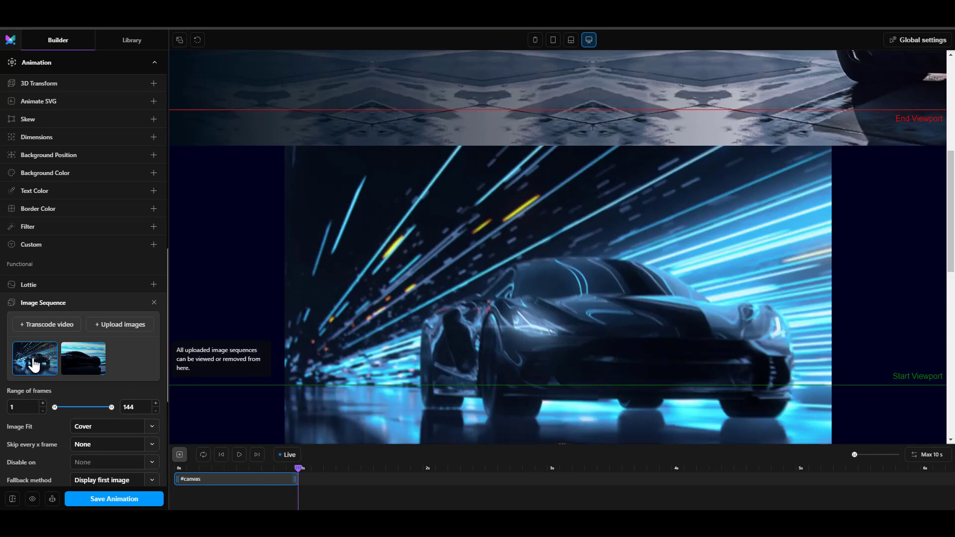
{"action": "left_click", "coordinate": [239, 455]}
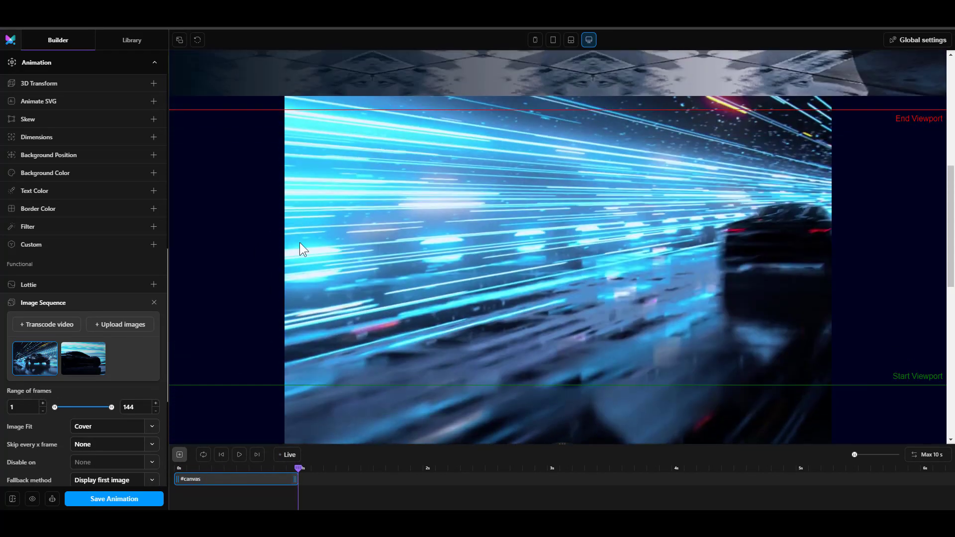
{"action": "scroll", "coordinate": [289, 247], "scroll_direction": "up", "scroll_amount": 2}
{"action": "scroll", "coordinate": [634, 280], "scroll_direction": "down", "scroll_amount": 2}
{"action": "left_click", "coordinate": [160, 499]}
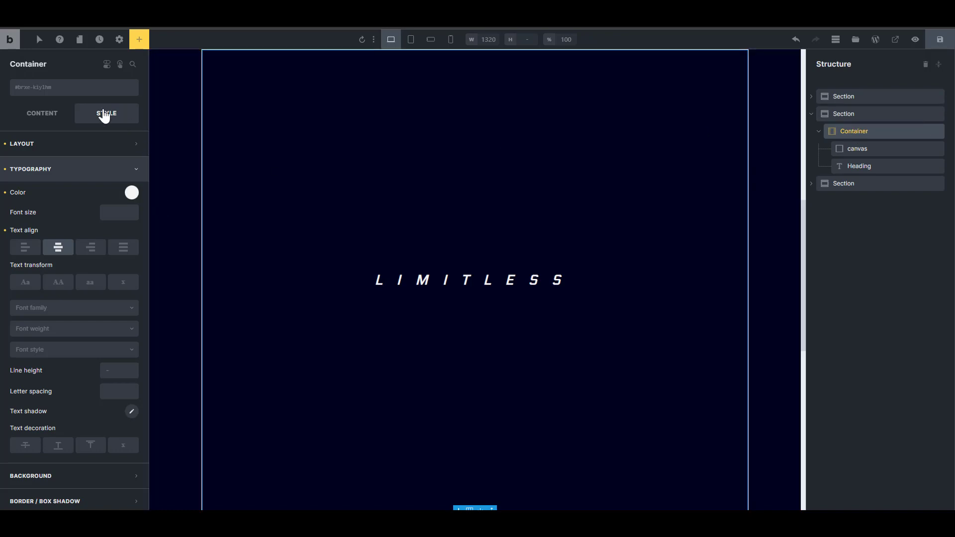
Set the LIMITLESS container's width to 100% and save the page.
{"action": "left_click", "coordinate": [94, 143]}
{"action": "left_click", "coordinate": [110, 343]}
{"action": "type", "text": "100%"}
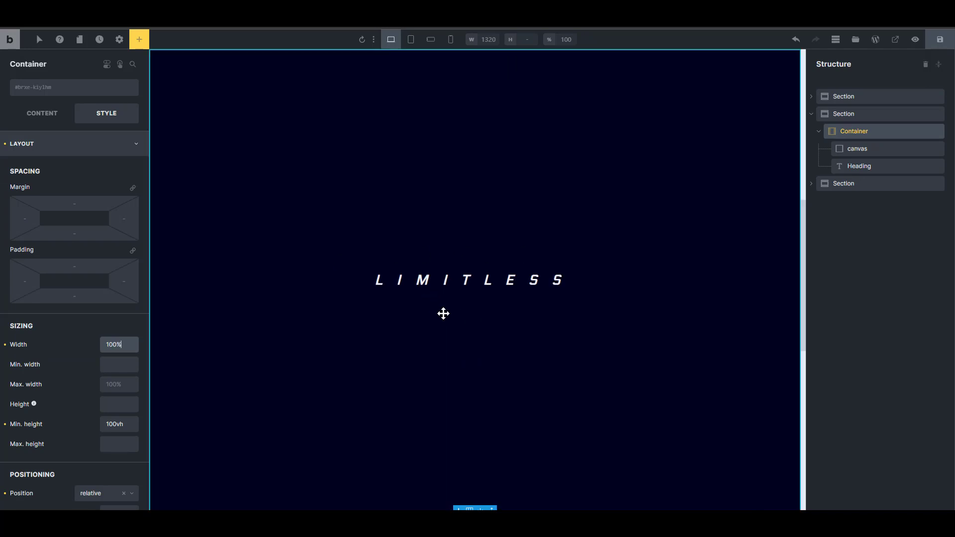
{"action": "left_click", "coordinate": [939, 40]}
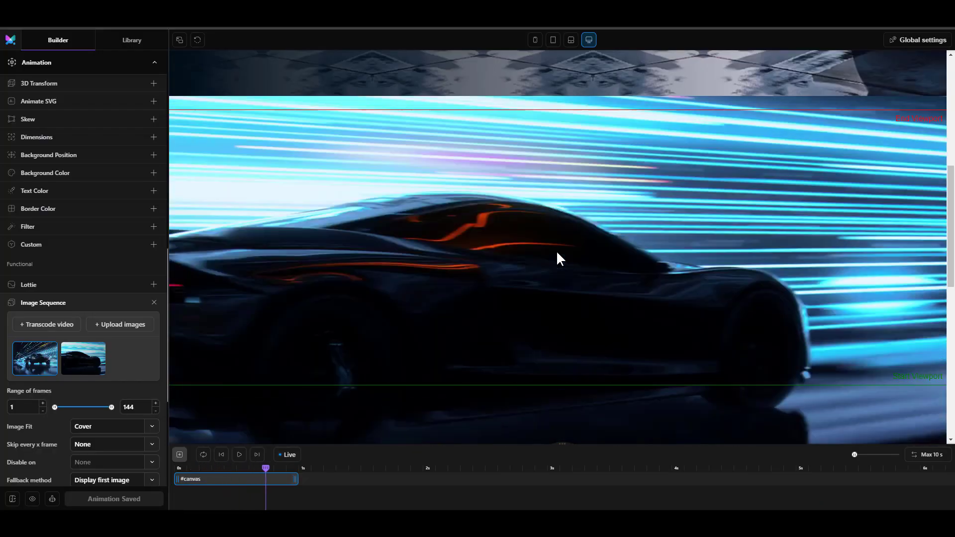
{"action": "scroll", "coordinate": [556, 252], "scroll_direction": "down", "scroll_amount": 2}
Turn on Lock to scrollbar for the car sequence timeline and save the animation.
{"action": "scroll", "coordinate": [371, 305], "scroll_direction": "up", "scroll_amount": 1}
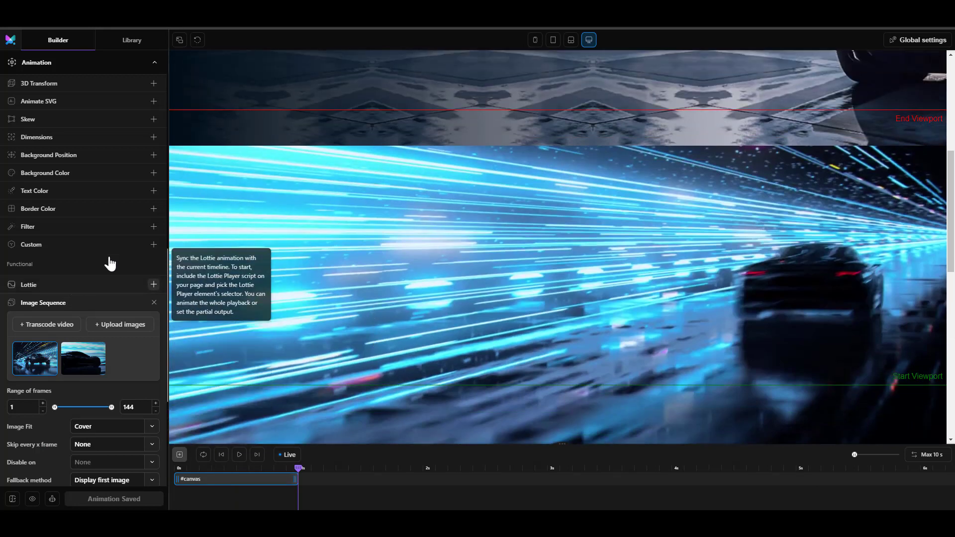
{"action": "scroll", "coordinate": [117, 228], "scroll_direction": "up", "scroll_amount": 8}
{"action": "scroll", "coordinate": [122, 192], "scroll_direction": "up", "scroll_amount": 1}
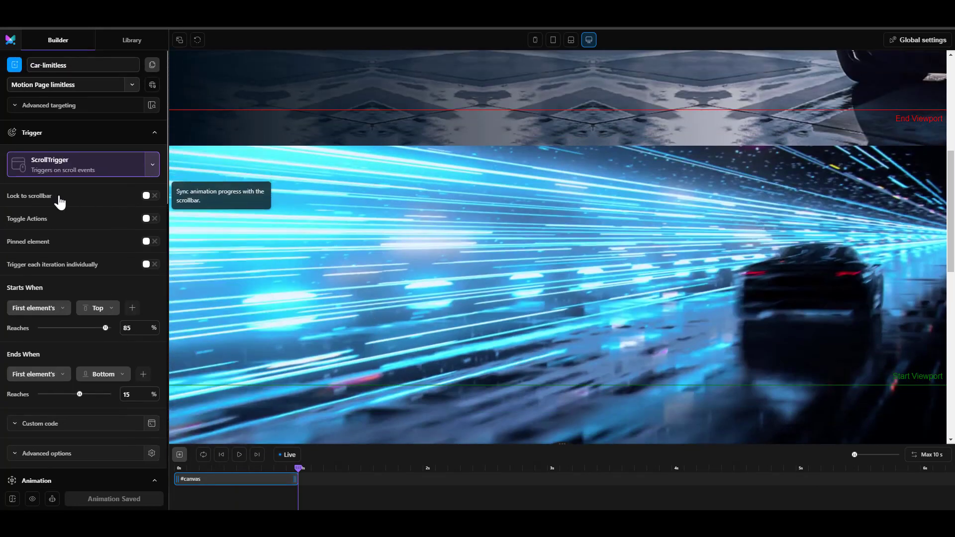
{"action": "left_click", "coordinate": [150, 196]}
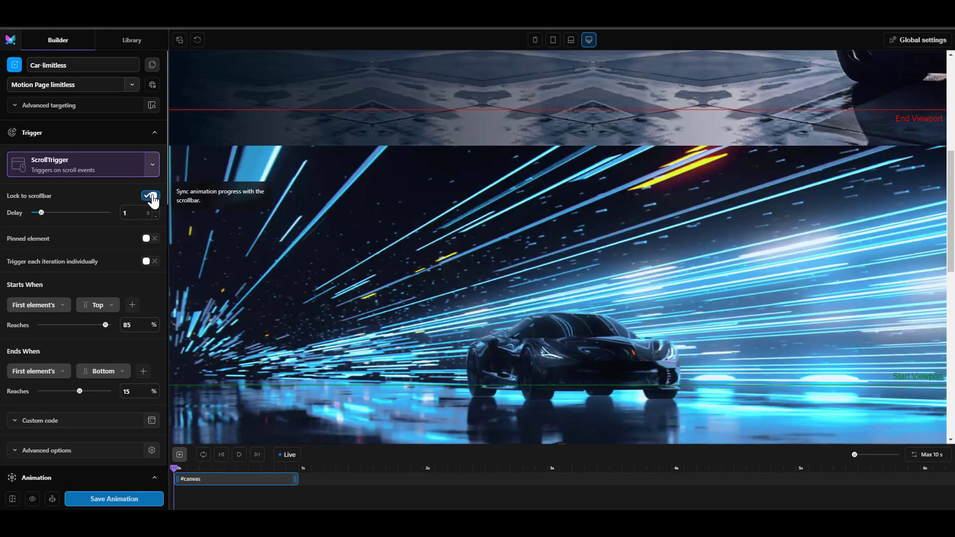
{"action": "scroll", "coordinate": [584, 197], "scroll_direction": "down", "scroll_amount": 5}
{"action": "scroll", "coordinate": [594, 237], "scroll_direction": "up", "scroll_amount": 5}
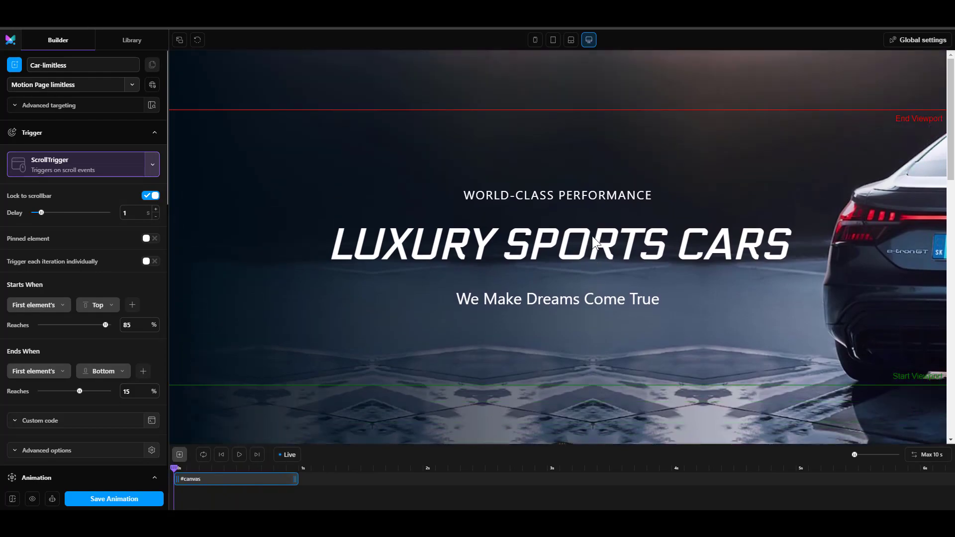
{"action": "scroll", "coordinate": [592, 235], "scroll_direction": "down", "scroll_amount": 5}
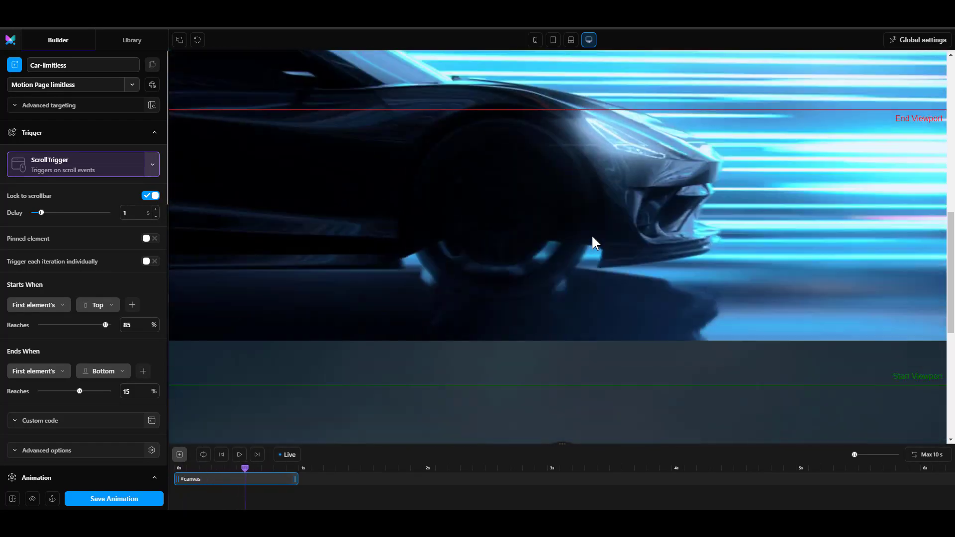
{"action": "scroll", "coordinate": [592, 234], "scroll_direction": "up", "scroll_amount": 3}
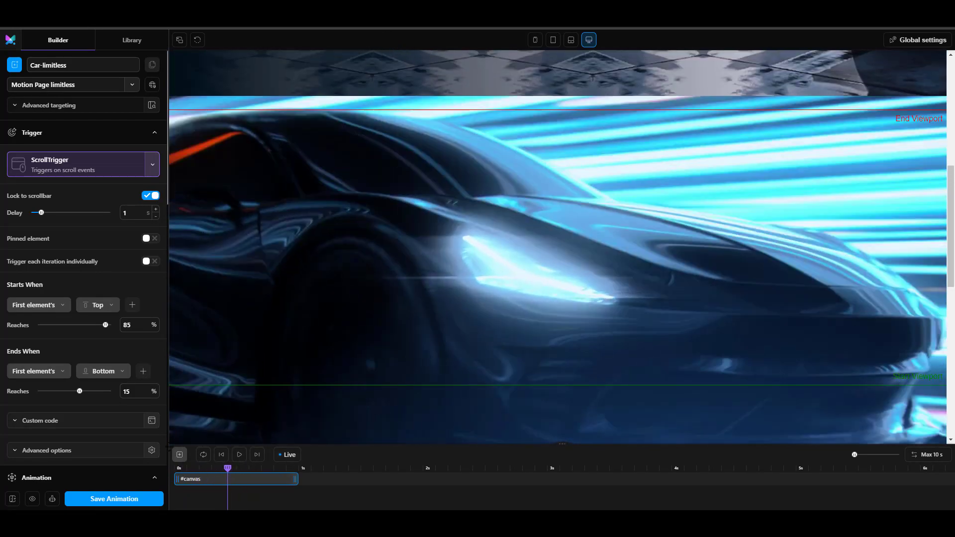
{"action": "left_click", "coordinate": [121, 499]}
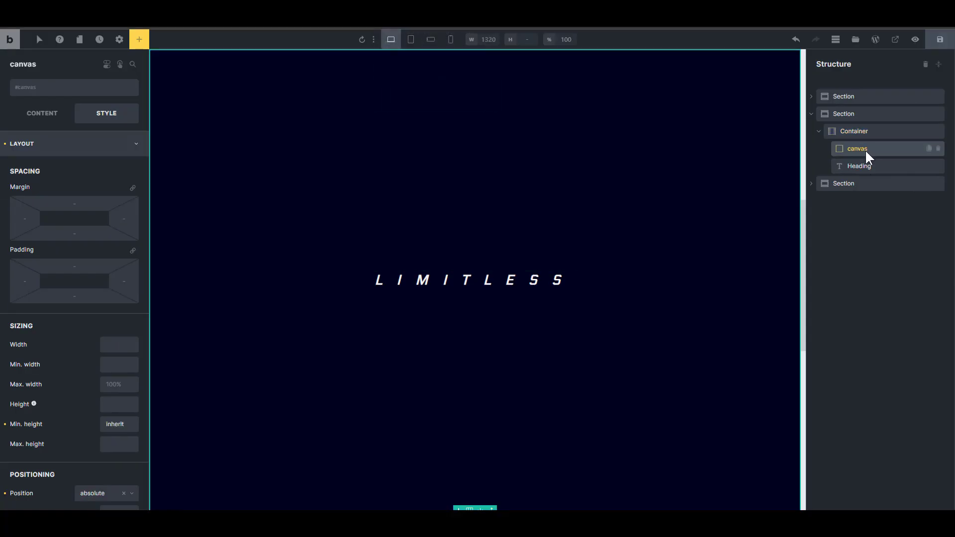
Reorder the Heading and canvas elements, leaving canvas above the Heading.
{"action": "left_click", "coordinate": [857, 169]}
{"action": "scroll", "coordinate": [509, 187], "scroll_direction": "up", "scroll_amount": 3}
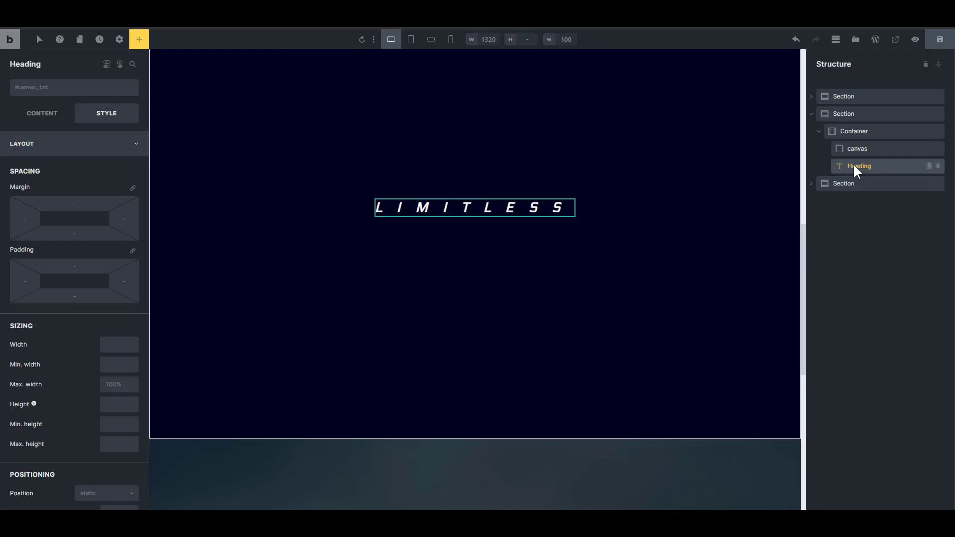
{"action": "left_click_drag", "start_coordinate": [857, 169], "coordinate": [868, 152]}
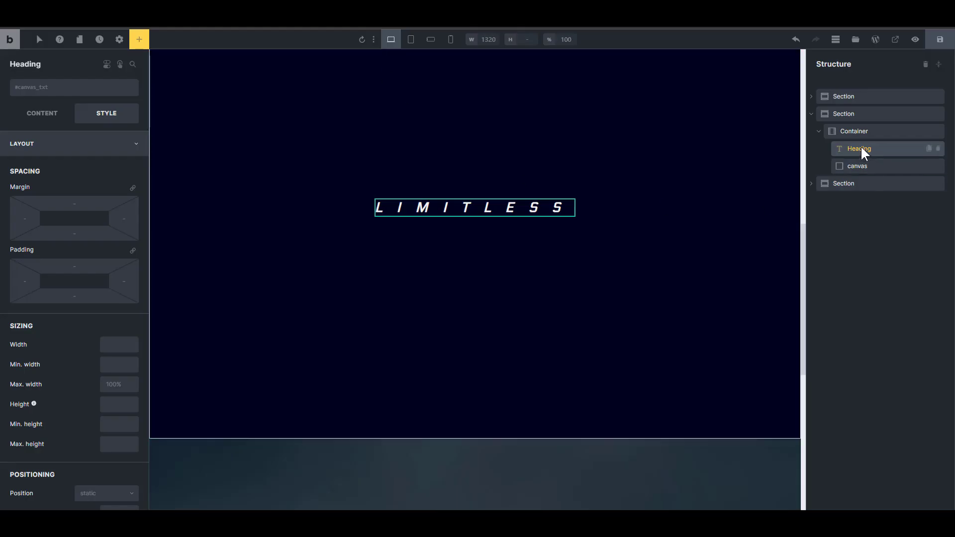
{"action": "left_click", "coordinate": [856, 168]}
{"action": "left_click_drag", "start_coordinate": [856, 171], "coordinate": [853, 148]}
Set the LIMITLESS heading's position to relative and save the page.
{"action": "left_click", "coordinate": [858, 166]}
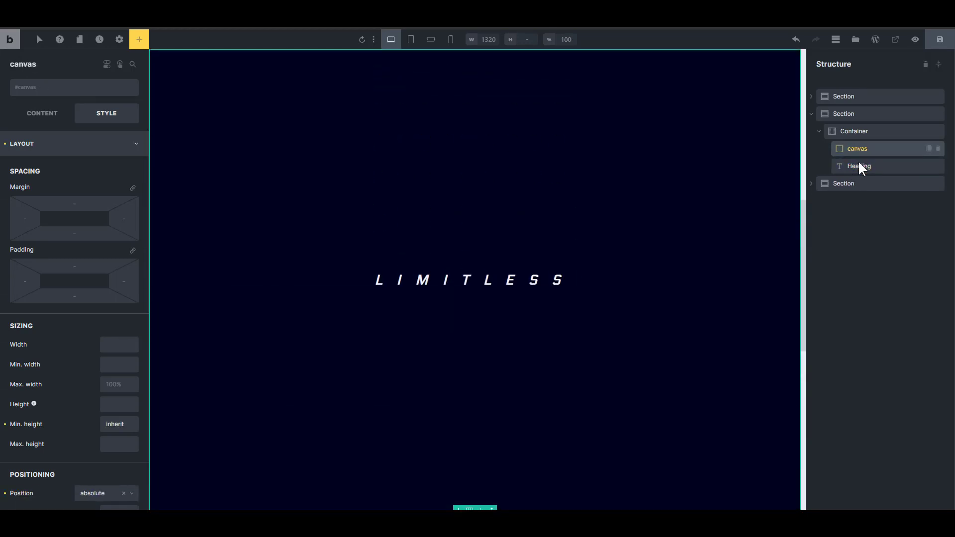
{"action": "scroll", "coordinate": [115, 383], "scroll_direction": "down", "scroll_amount": 3}
{"action": "left_click", "coordinate": [104, 350]}
{"action": "left_click", "coordinate": [94, 376]}
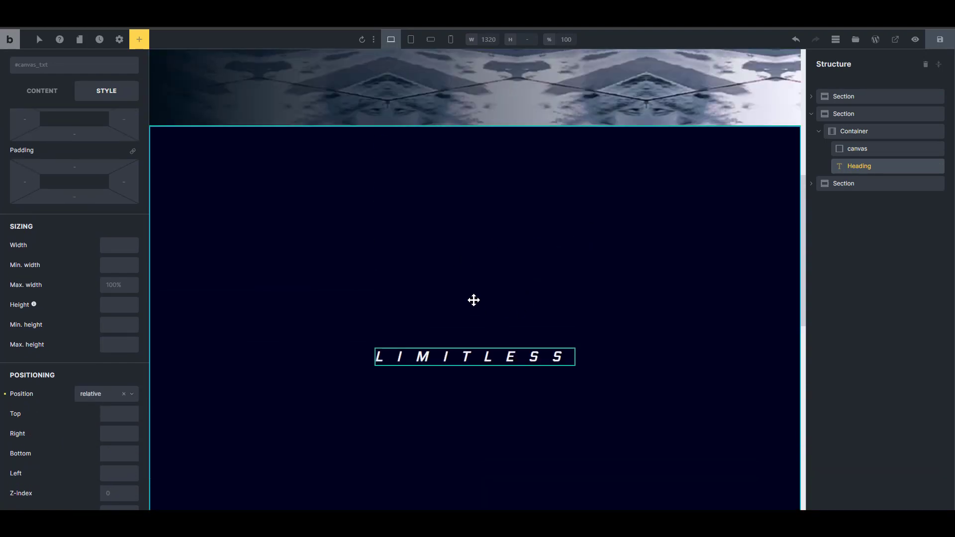
{"action": "left_click", "coordinate": [940, 39]}
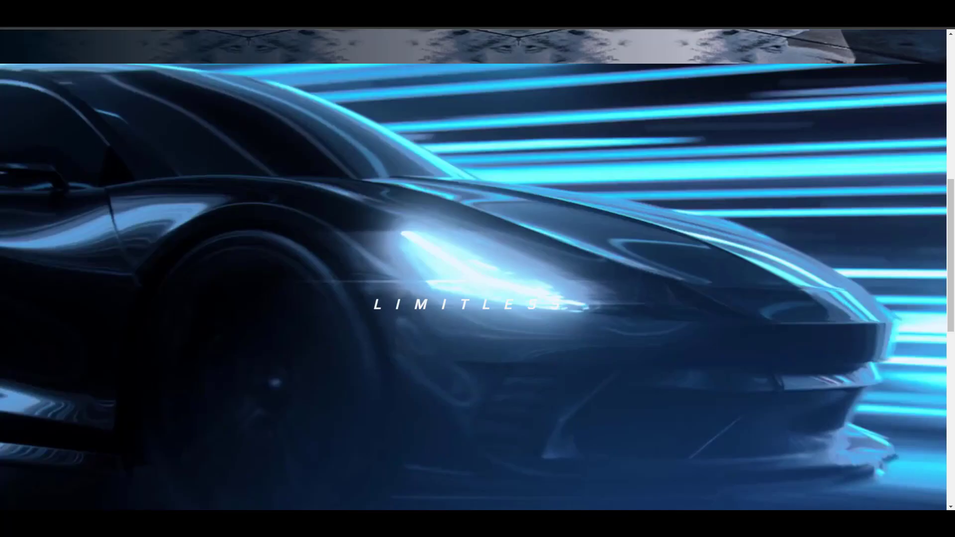
Give the canvas element an opacity of 0.5 and save the page.
{"action": "scroll", "coordinate": [487, 331], "scroll_direction": "down", "scroll_amount": 2}
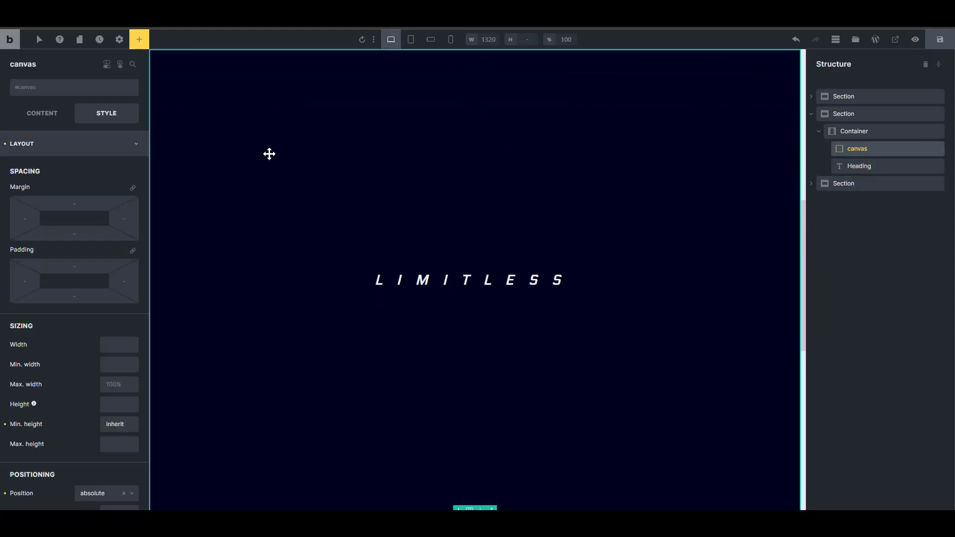
{"action": "left_click", "coordinate": [99, 148]}
{"action": "left_click", "coordinate": [96, 145]}
{"action": "scroll", "coordinate": [82, 299], "scroll_direction": "down", "scroll_amount": 4}
{"action": "scroll", "coordinate": [95, 330], "scroll_direction": "down", "scroll_amount": 2}
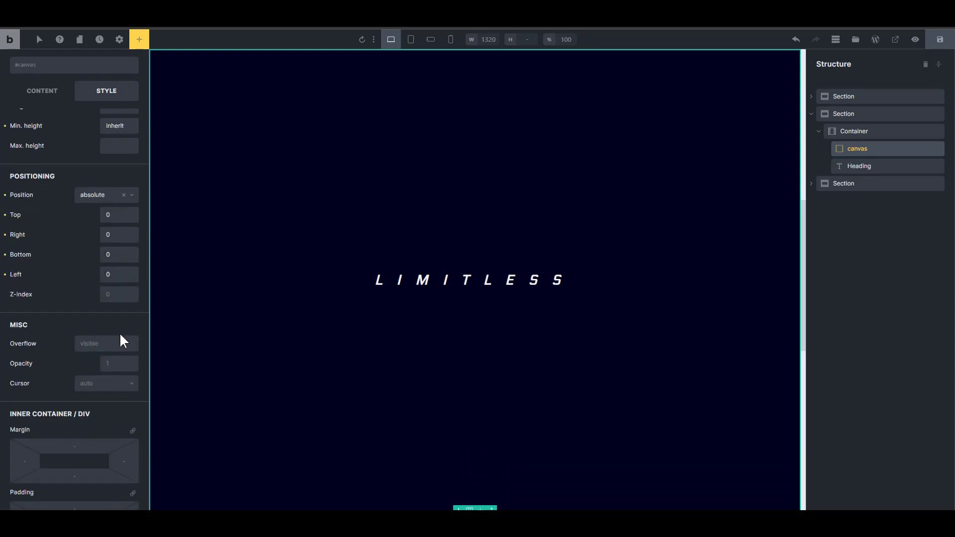
{"action": "left_click", "coordinate": [105, 367]}
{"action": "type", "text": "0.5"}
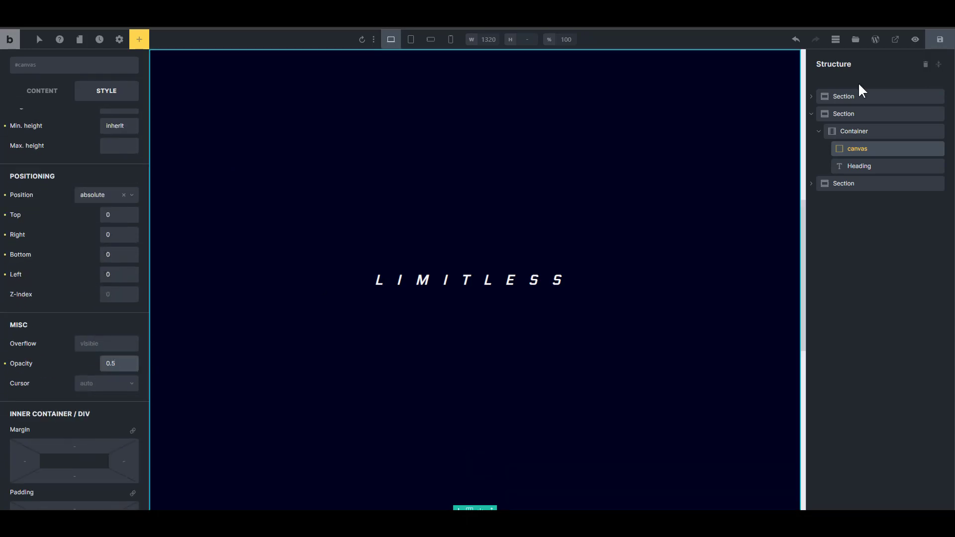
{"action": "left_click", "coordinate": [940, 39]}
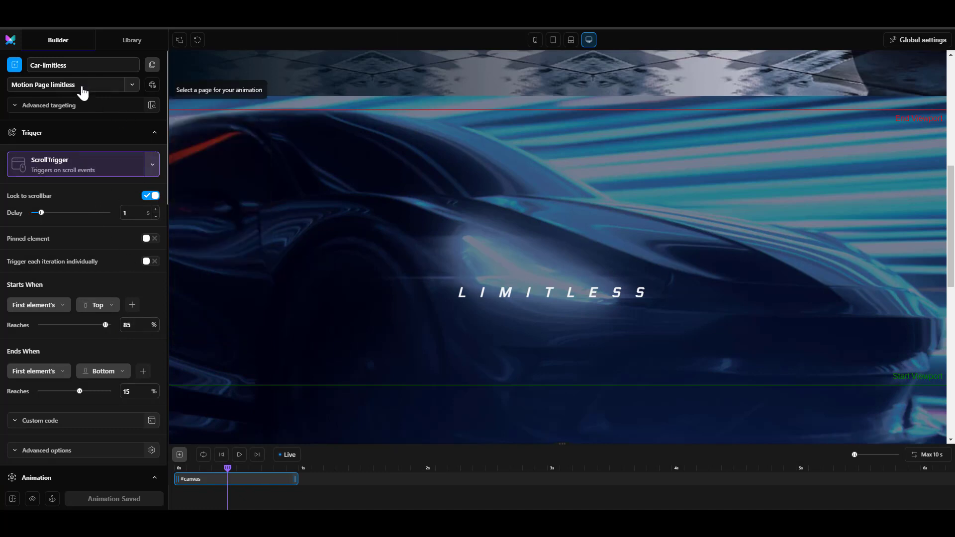
Create a new timeline that targets the #canvas_txt heading via the element picker.
{"action": "left_click", "coordinate": [13, 72]}
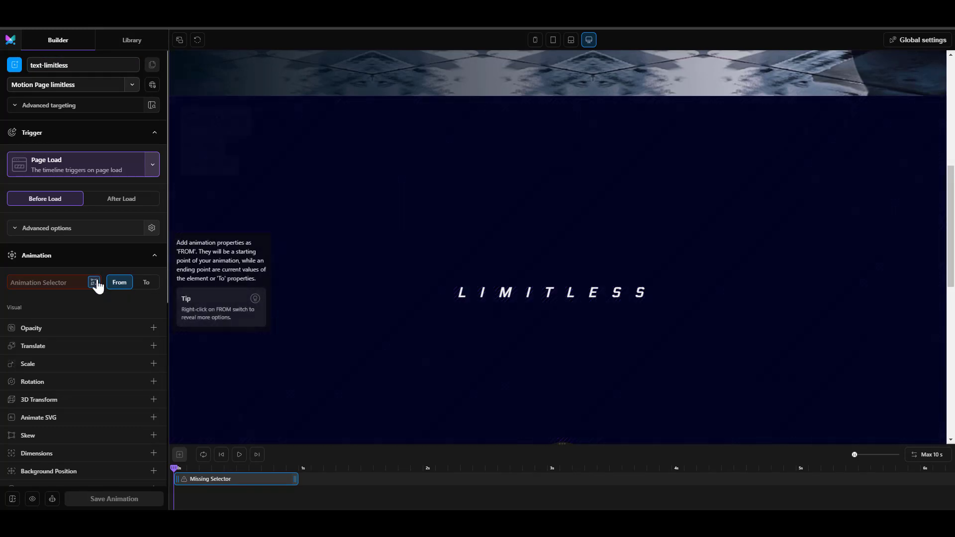
{"action": "left_click", "coordinate": [94, 282]}
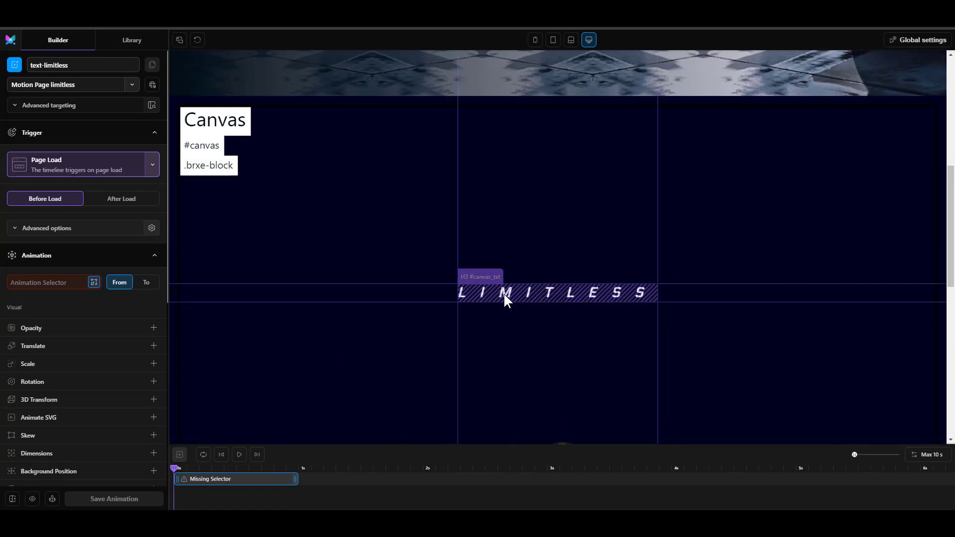
{"action": "left_click", "coordinate": [503, 292]}
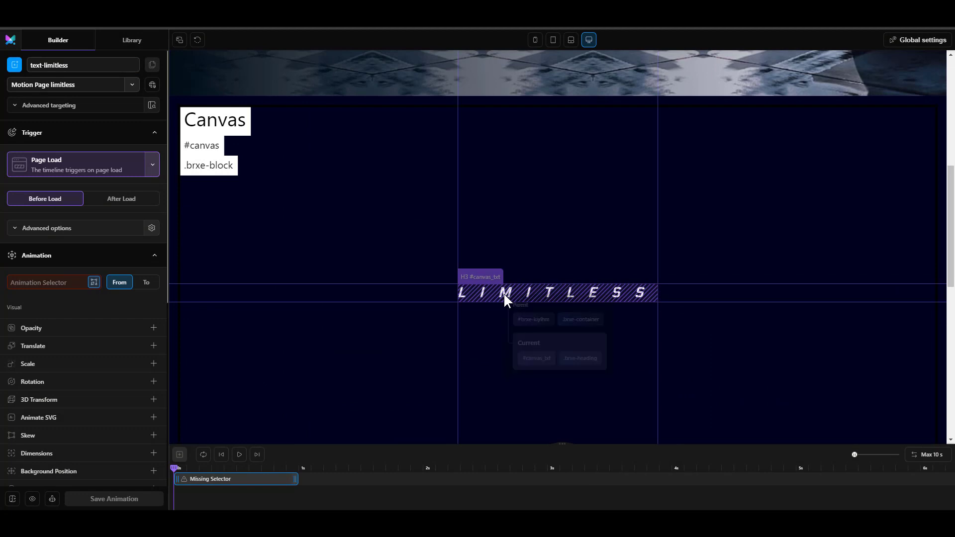
{"action": "left_click", "coordinate": [536, 359]}
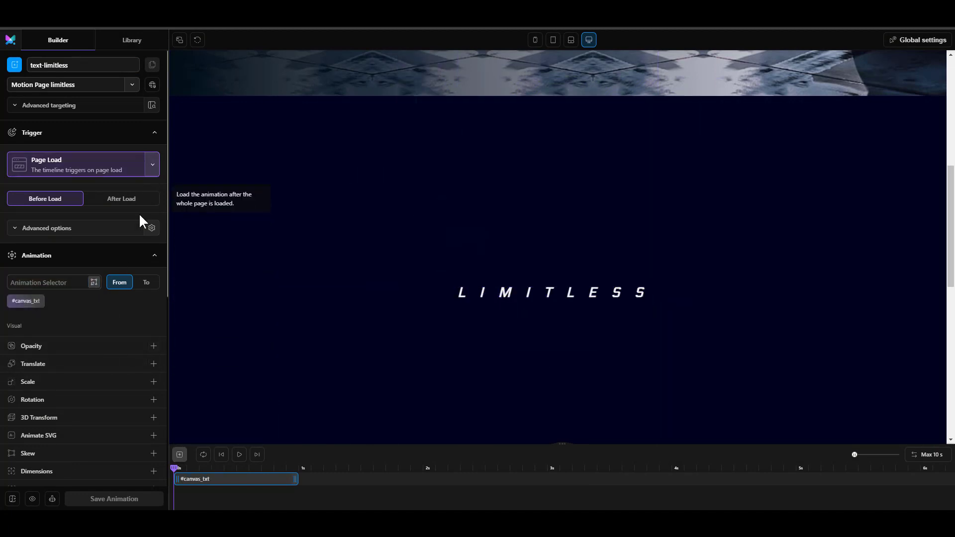
Set the new timeline's trigger to ScrollTrigger.
{"action": "left_click", "coordinate": [102, 169]}
{"action": "left_click", "coordinate": [70, 204]}
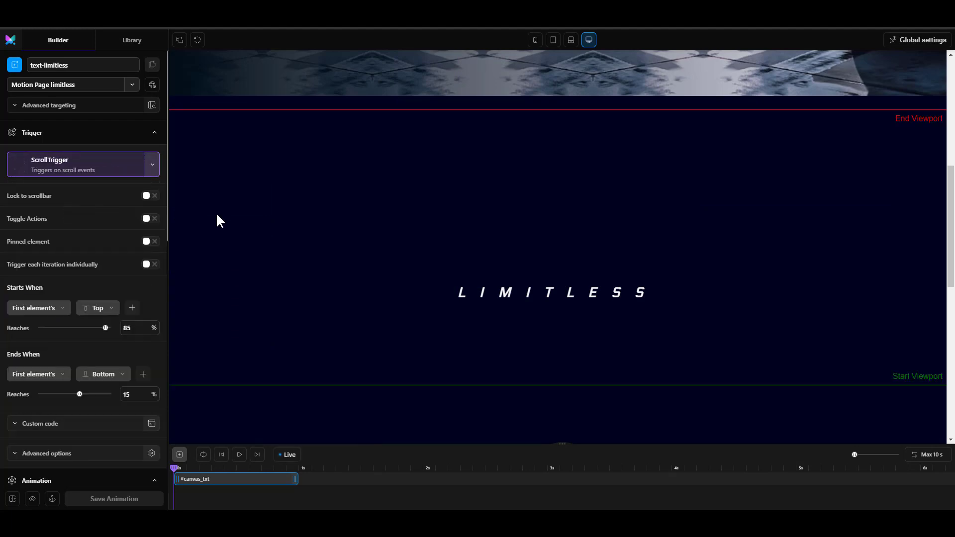
{"action": "scroll", "coordinate": [65, 343], "scroll_direction": "down", "scroll_amount": 4}
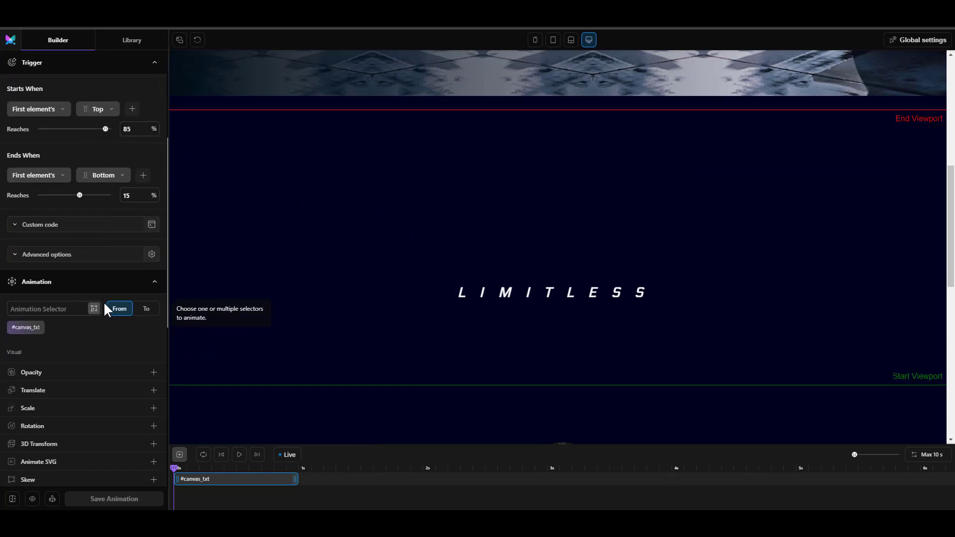
Add Split Text to the heading, splitting it by characters.
{"action": "scroll", "coordinate": [114, 301], "scroll_direction": "down", "scroll_amount": 1}
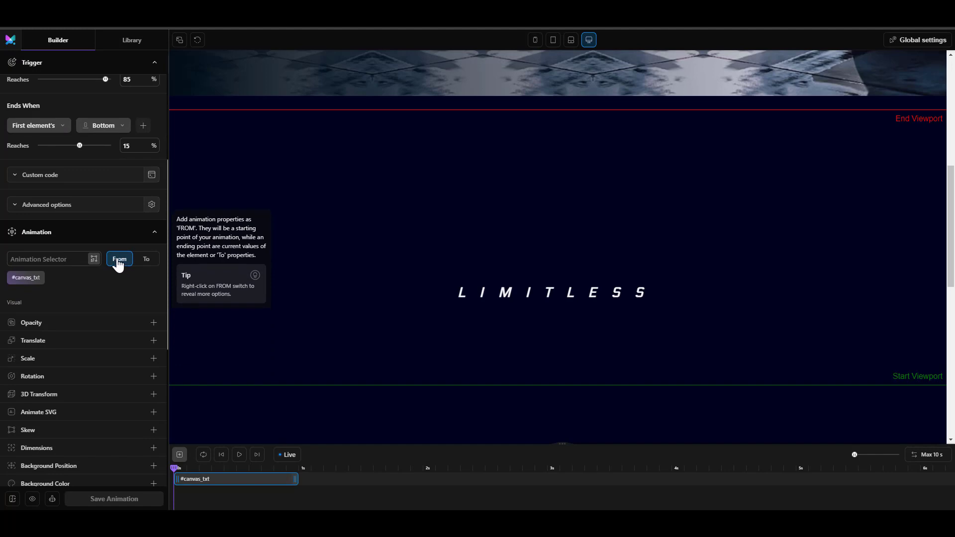
{"action": "scroll", "coordinate": [125, 275], "scroll_direction": "down", "scroll_amount": 4}
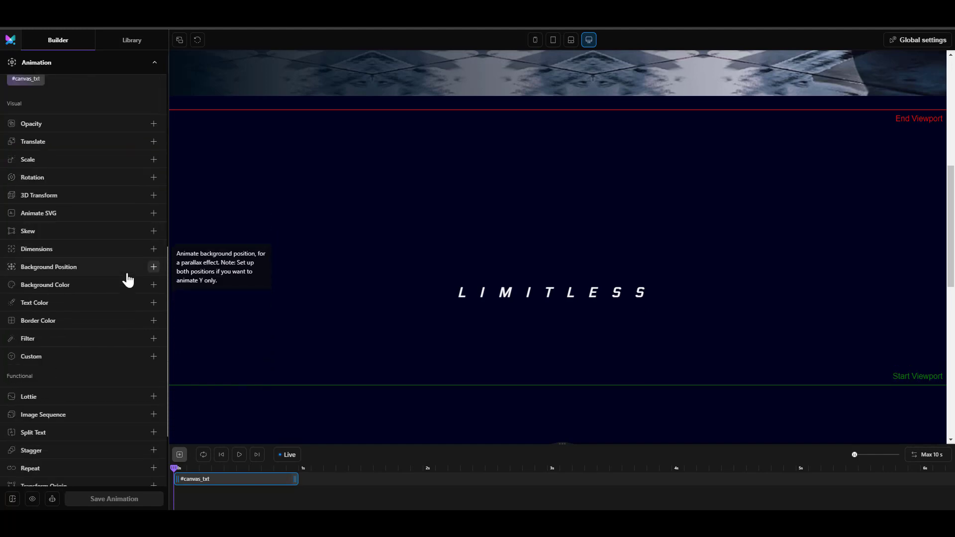
{"action": "scroll", "coordinate": [124, 279], "scroll_direction": "down", "scroll_amount": 2}
{"action": "left_click", "coordinate": [70, 340]}
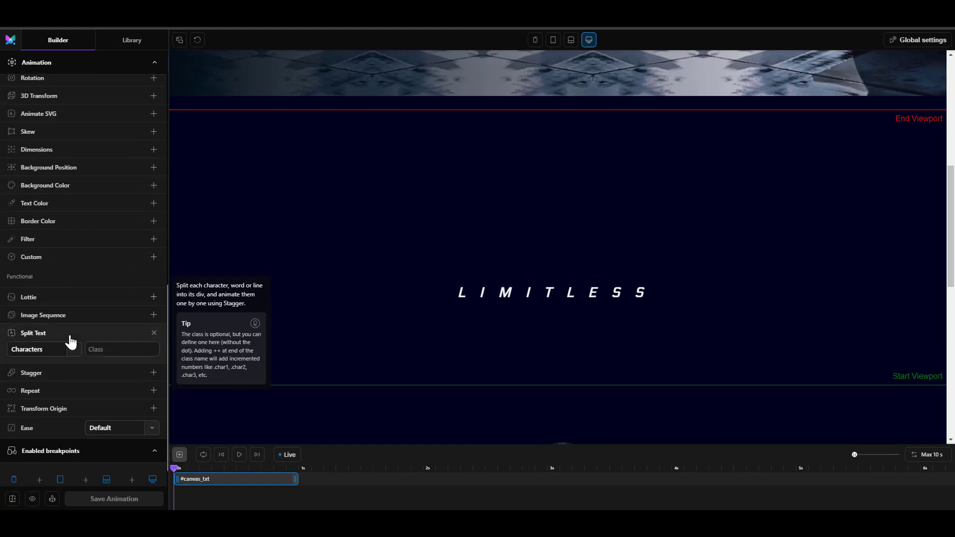
{"action": "left_click", "coordinate": [52, 358]}
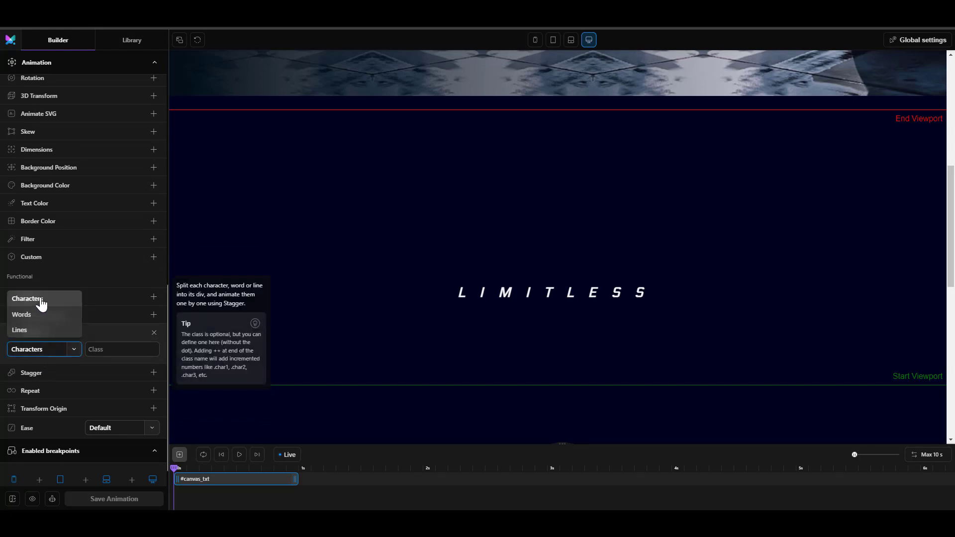
{"action": "left_click", "coordinate": [40, 301]}
Add an Opacity property to the animation's From state.
{"action": "scroll", "coordinate": [442, 299], "scroll_direction": "down", "scroll_amount": 2}
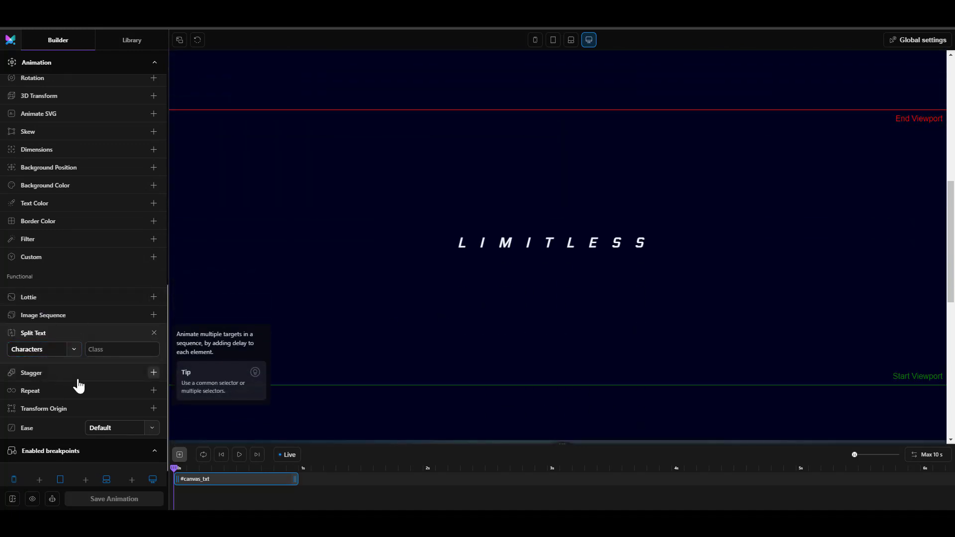
{"action": "scroll", "coordinate": [89, 368], "scroll_direction": "up", "scroll_amount": 4}
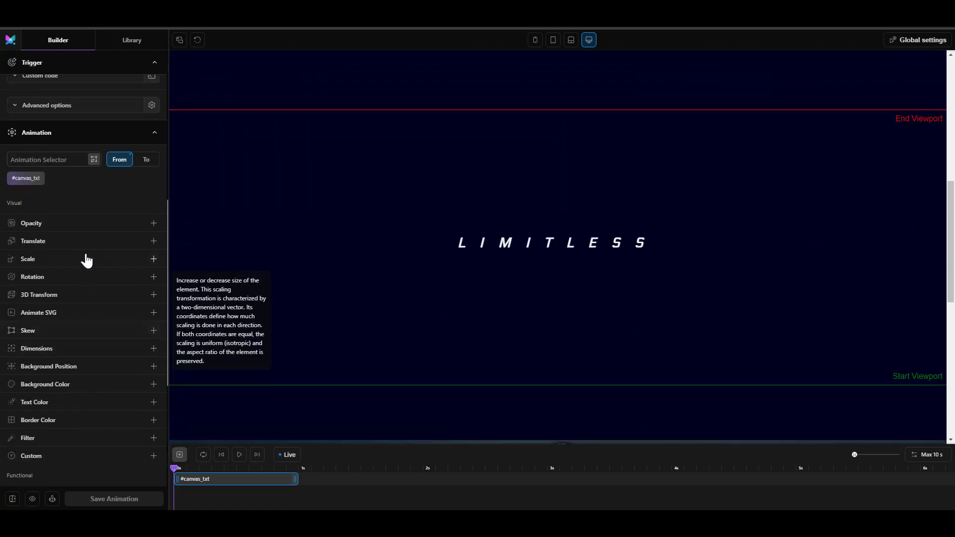
{"action": "left_click", "coordinate": [154, 224]}
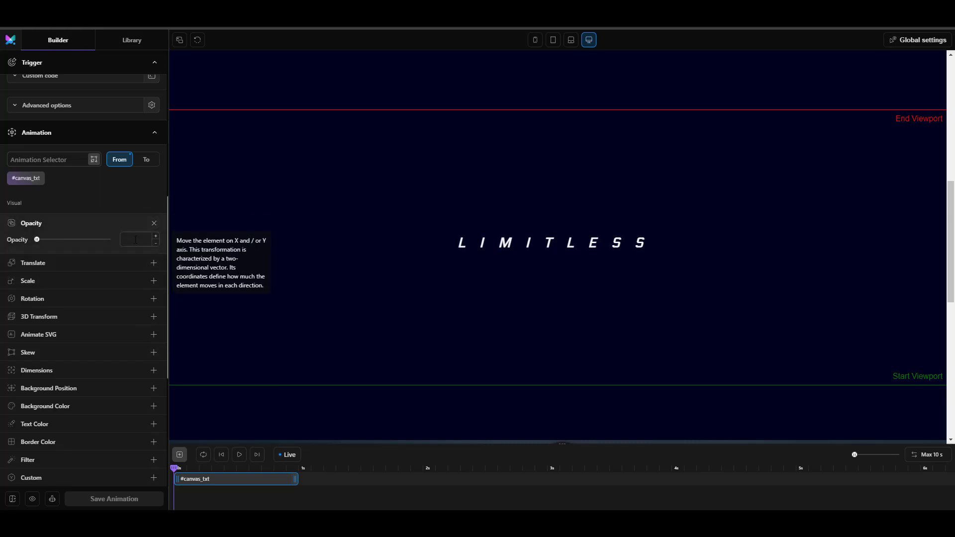
{"action": "scroll", "coordinate": [46, 345], "scroll_direction": "up", "scroll_amount": 7}
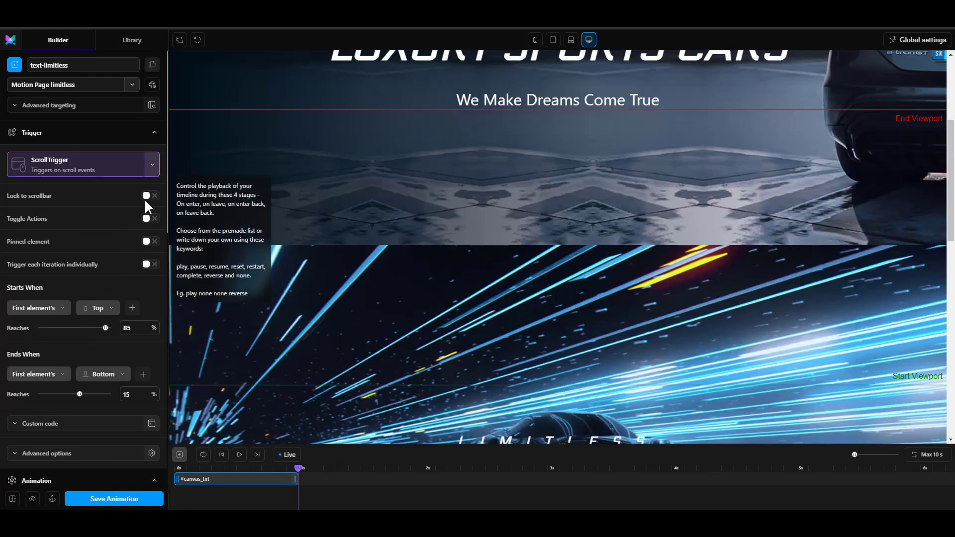
Lock the LIMITLESS text animation to the scrollbar with a 1 s delay.
{"action": "left_click", "coordinate": [148, 196]}
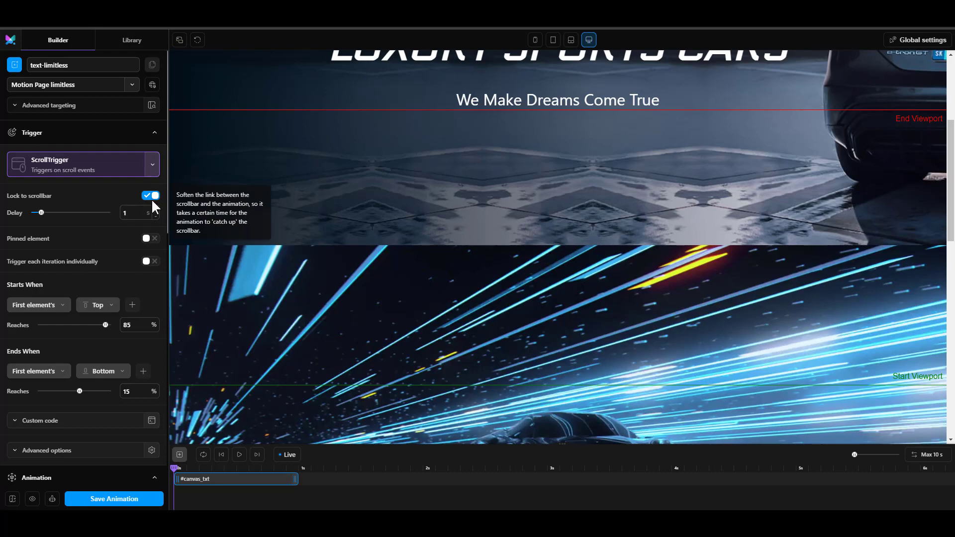
{"action": "scroll", "coordinate": [453, 206], "scroll_direction": "down", "scroll_amount": 3}
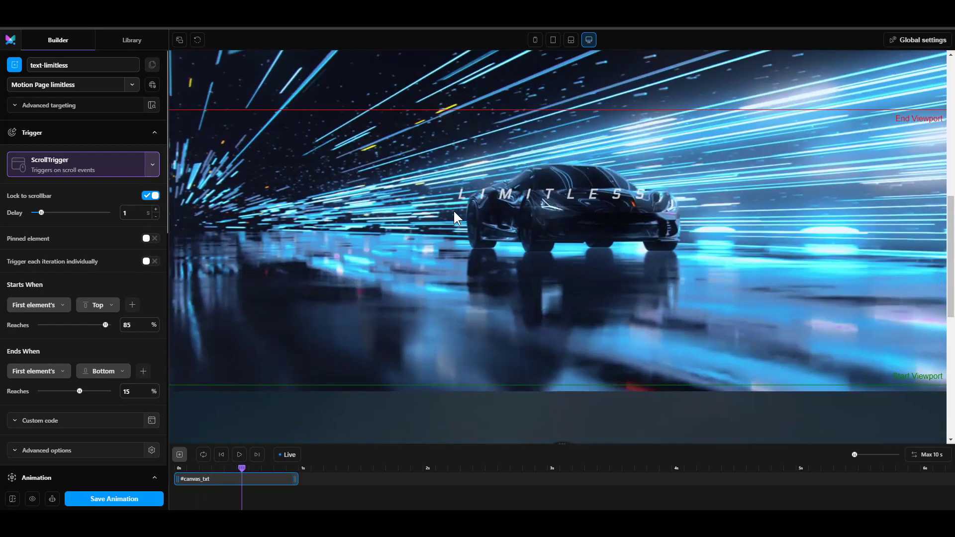
{"action": "scroll", "coordinate": [453, 210], "scroll_direction": "up", "scroll_amount": 2}
{"action": "scroll", "coordinate": [453, 210], "scroll_direction": "down", "scroll_amount": 2}
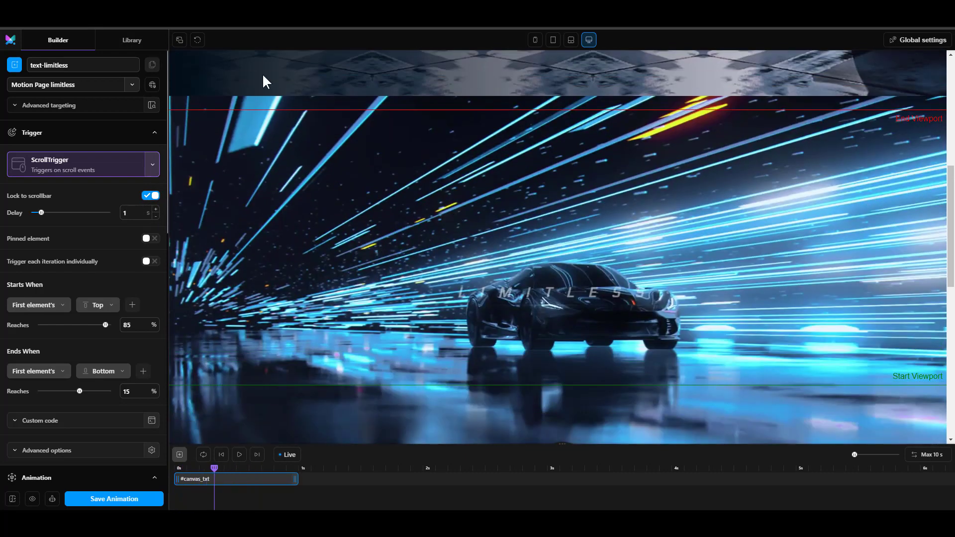
Refresh the preview and scroll through it to check the scroll-locked animation.
{"action": "left_click", "coordinate": [198, 45]}
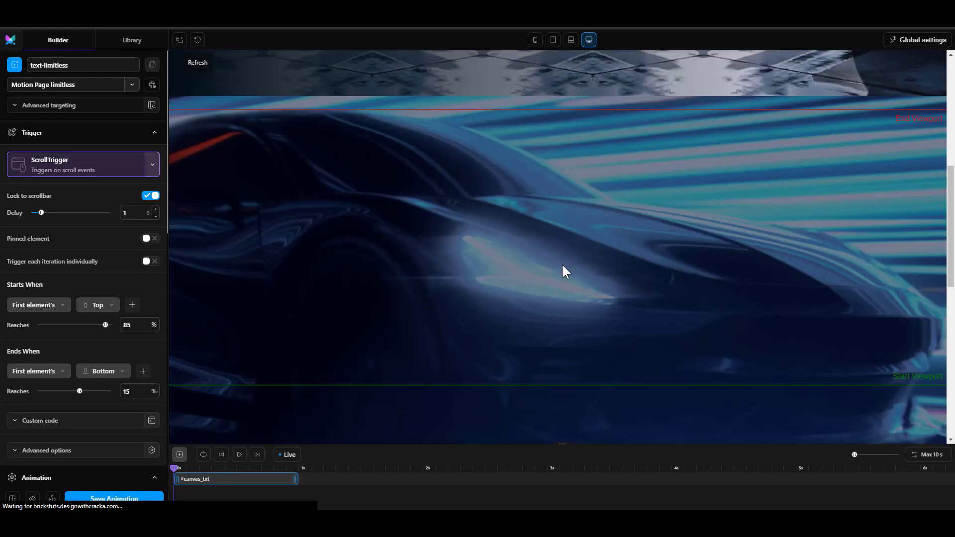
{"action": "scroll", "coordinate": [570, 298], "scroll_direction": "up", "scroll_amount": 3}
{"action": "scroll", "coordinate": [571, 323], "scroll_direction": "up", "scroll_amount": 2}
{"action": "scroll", "coordinate": [572, 324], "scroll_direction": "down", "scroll_amount": 6}
{"action": "scroll", "coordinate": [708, 318], "scroll_direction": "up", "scroll_amount": 4}
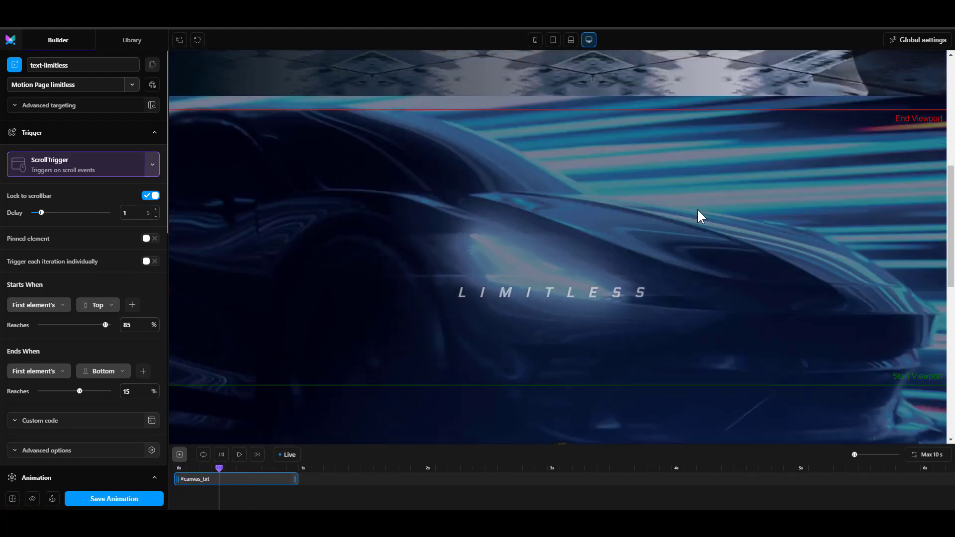
{"action": "scroll", "coordinate": [522, 315], "scroll_direction": "down", "scroll_amount": 4}
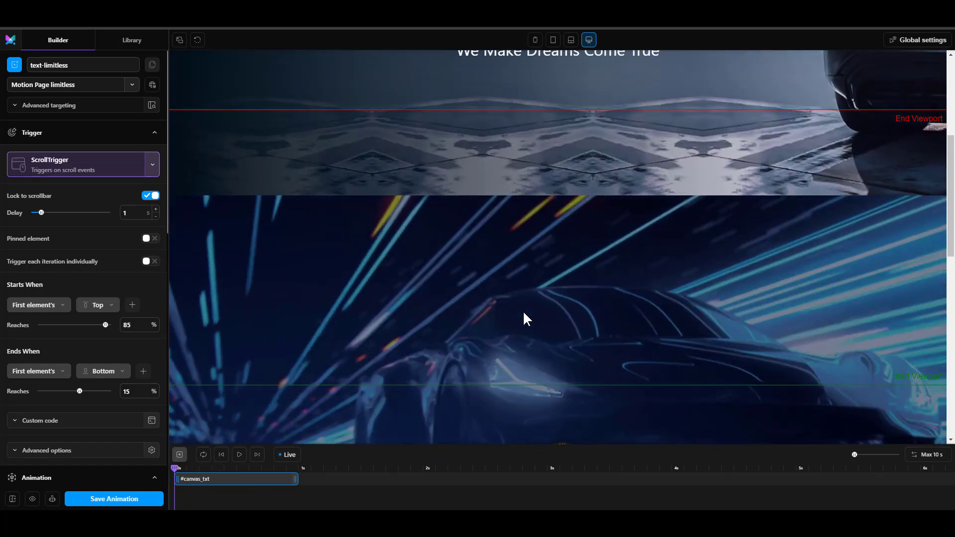
{"action": "scroll", "coordinate": [529, 322], "scroll_direction": "down", "scroll_amount": 1}
{"action": "scroll", "coordinate": [528, 322], "scroll_direction": "up", "scroll_amount": 2}
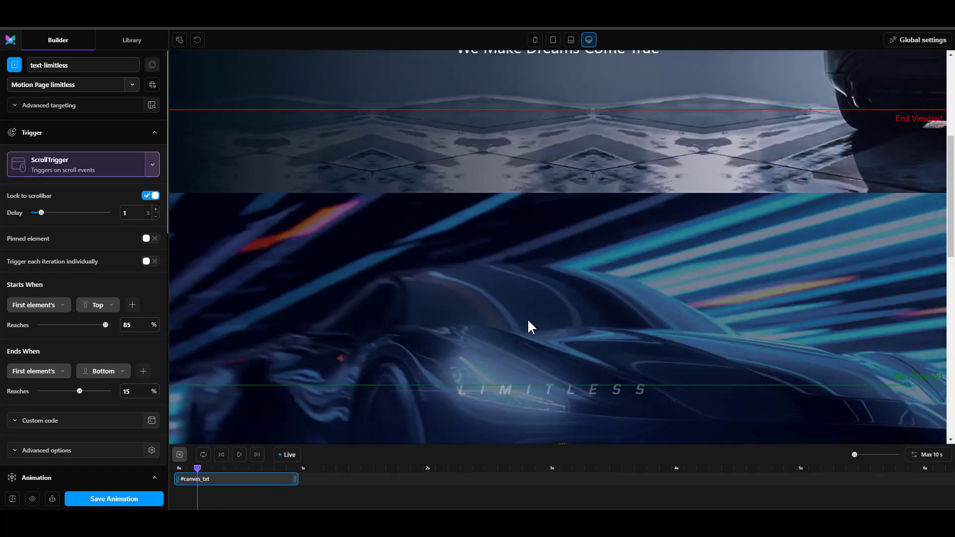
{"action": "scroll", "coordinate": [528, 321], "scroll_direction": "down", "scroll_amount": 3}
{"action": "scroll", "coordinate": [528, 320], "scroll_direction": "down", "scroll_amount": 2}
{"action": "scroll", "coordinate": [527, 320], "scroll_direction": "up", "scroll_amount": 3}
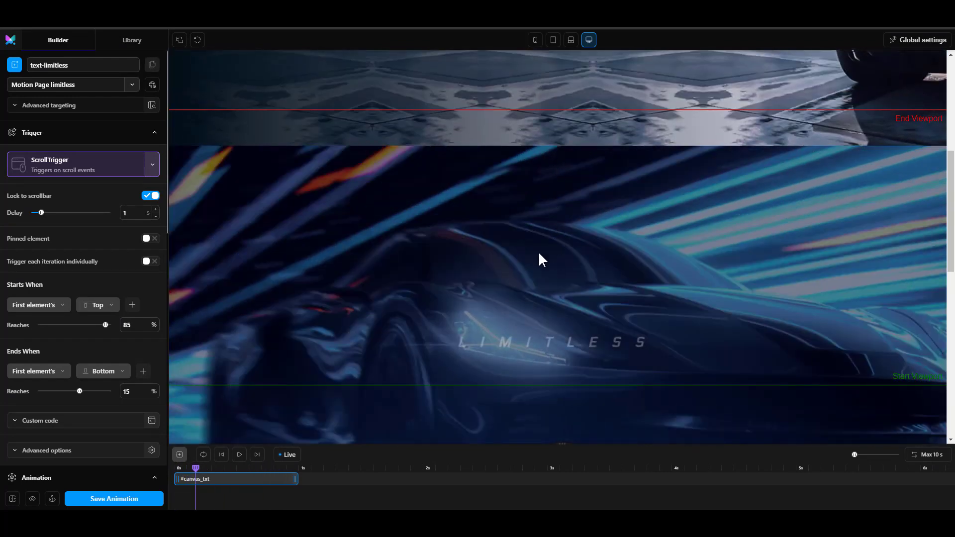
{"action": "scroll", "coordinate": [543, 269], "scroll_direction": "up", "scroll_amount": 2}
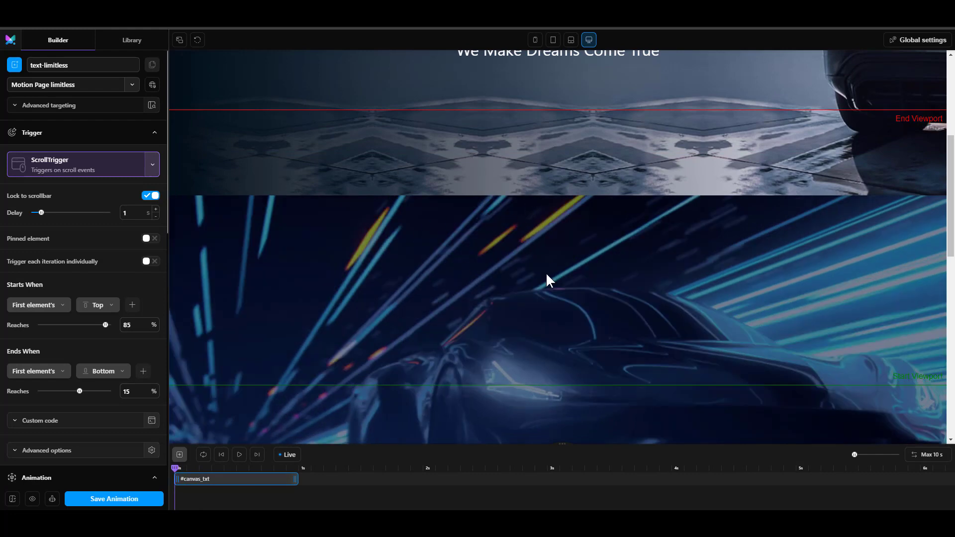
Set Starts When Reaches to 95%, with the end point at 55%.
{"action": "double_click", "coordinate": [124, 326]}
{"action": "type", "text": "95"}
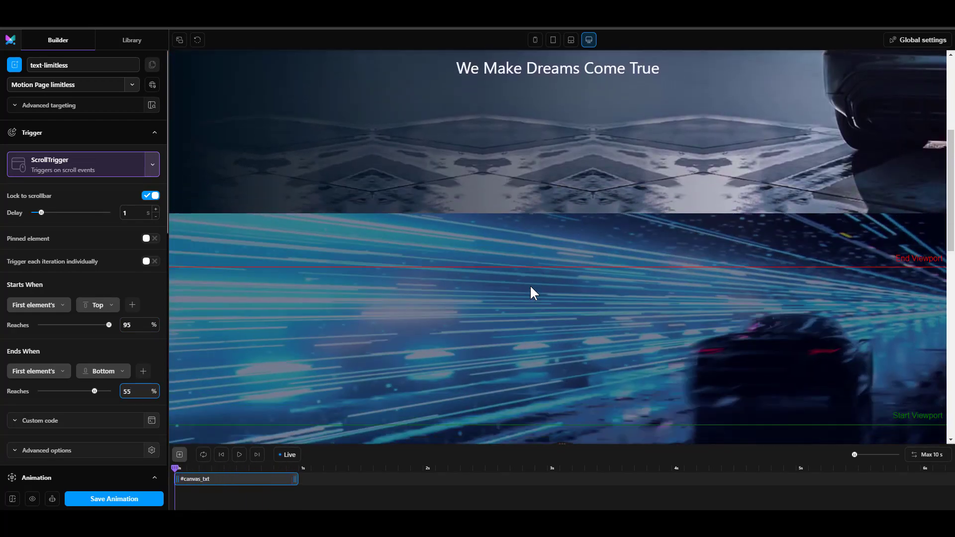
{"action": "scroll", "coordinate": [53, 382], "scroll_direction": "down", "scroll_amount": 1}
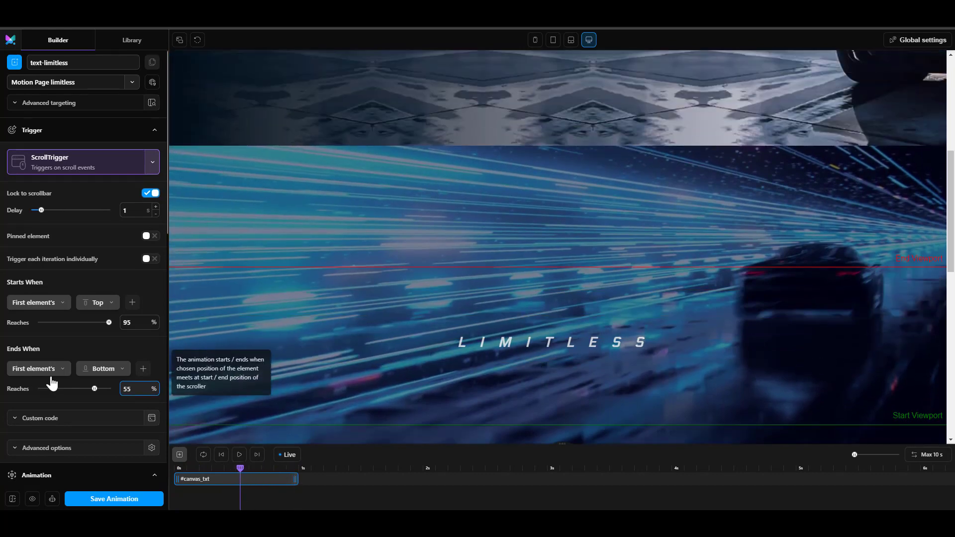
Add a From Translate of X 400% and Y -150% to the text-limitless animation.
{"action": "scroll", "coordinate": [53, 373], "scroll_direction": "down", "scroll_amount": 6}
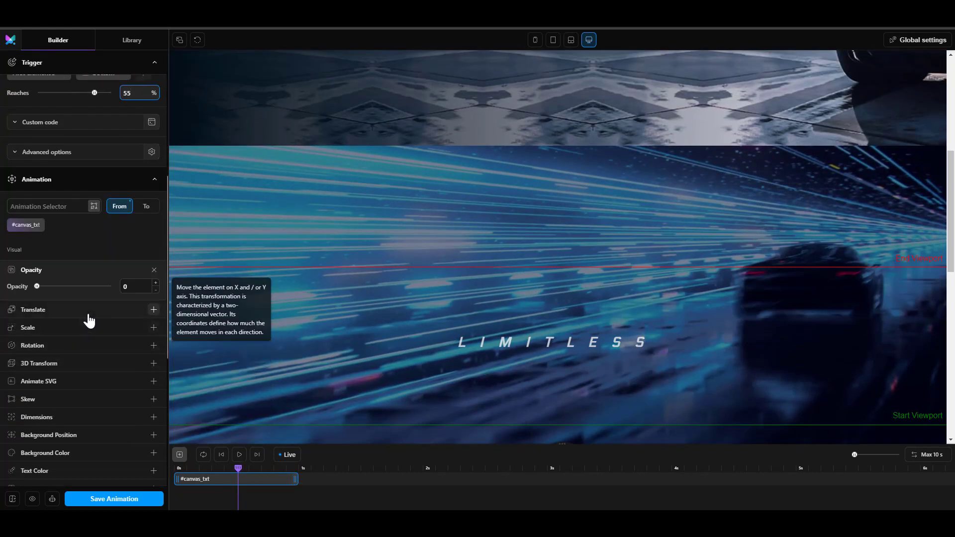
{"action": "left_click", "coordinate": [69, 313]}
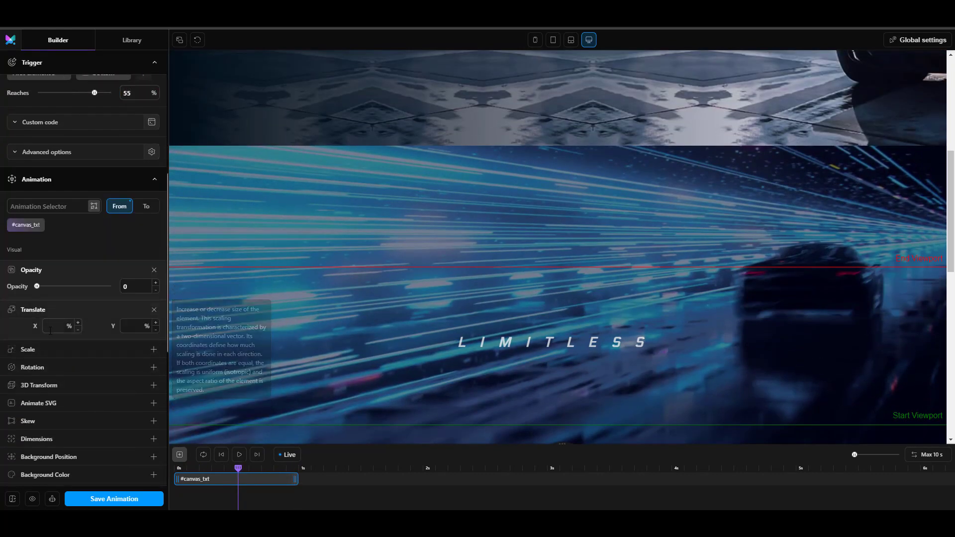
{"action": "left_click", "coordinate": [56, 327]}
{"action": "type", "text": "400"}
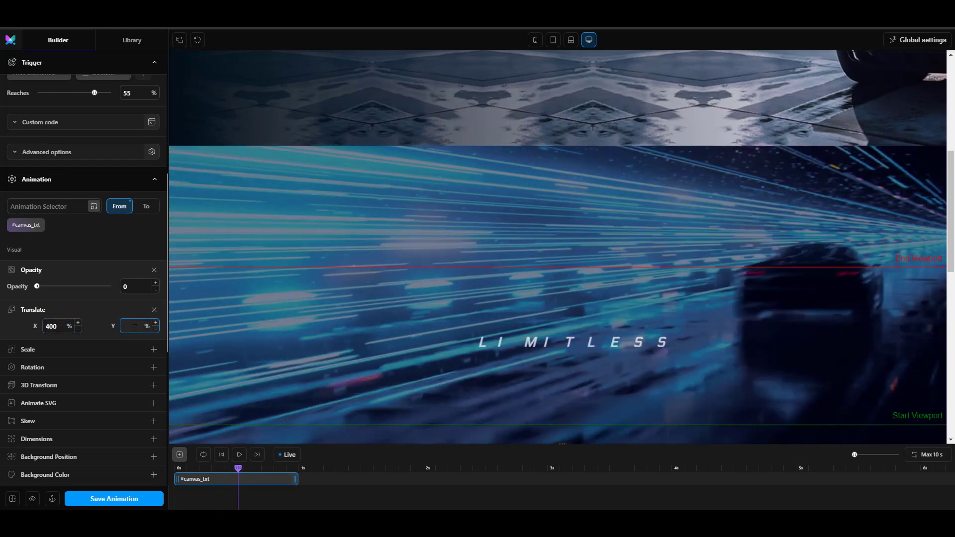
{"action": "left_click", "coordinate": [135, 328]}
{"action": "type", "text": "-150"}
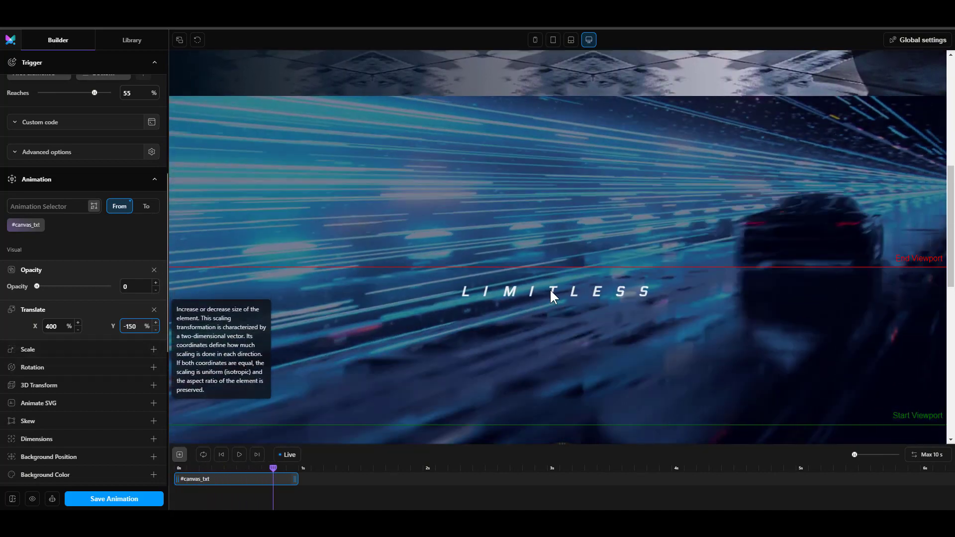
Add a stagger so each LIMITLESS letter animates 0.3 s apart.
{"action": "scroll", "coordinate": [91, 335], "scroll_direction": "down", "scroll_amount": 6}
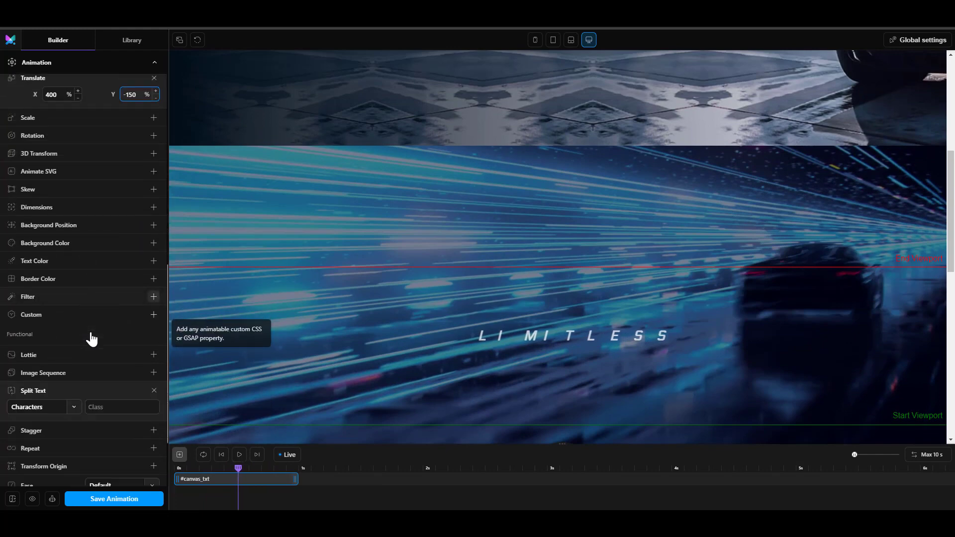
{"action": "left_click", "coordinate": [153, 338]}
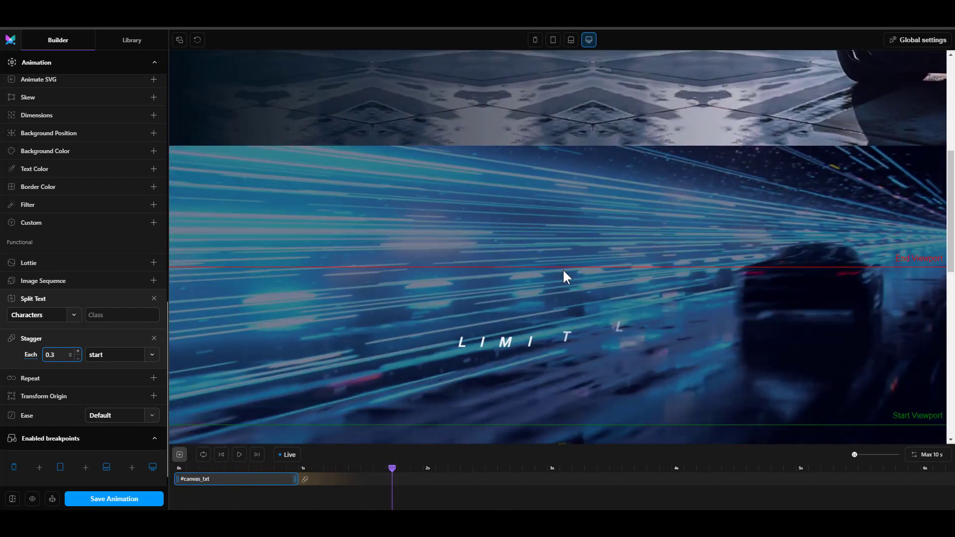
{"action": "scroll", "coordinate": [65, 344], "scroll_direction": "up", "scroll_amount": 2}
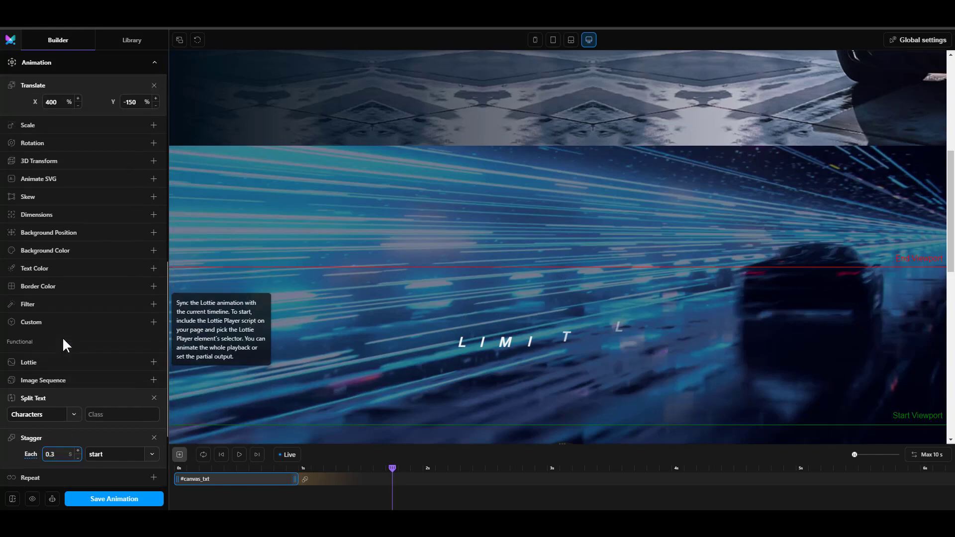
Add a Blur filter of 10 px as the letters' starting state.
{"action": "left_click", "coordinate": [63, 310]}
{"action": "left_click", "coordinate": [35, 320]}
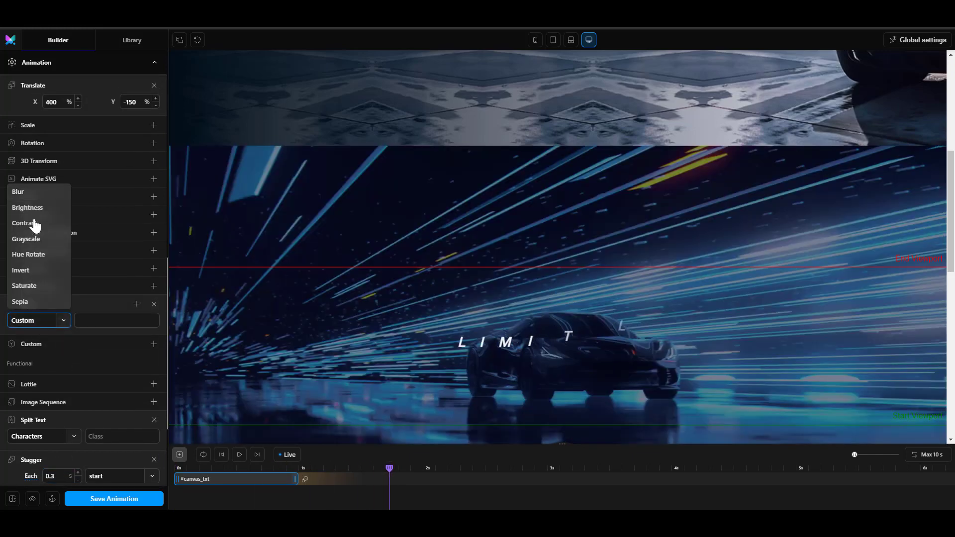
{"action": "left_click", "coordinate": [35, 192]}
{"action": "left_click", "coordinate": [108, 321]}
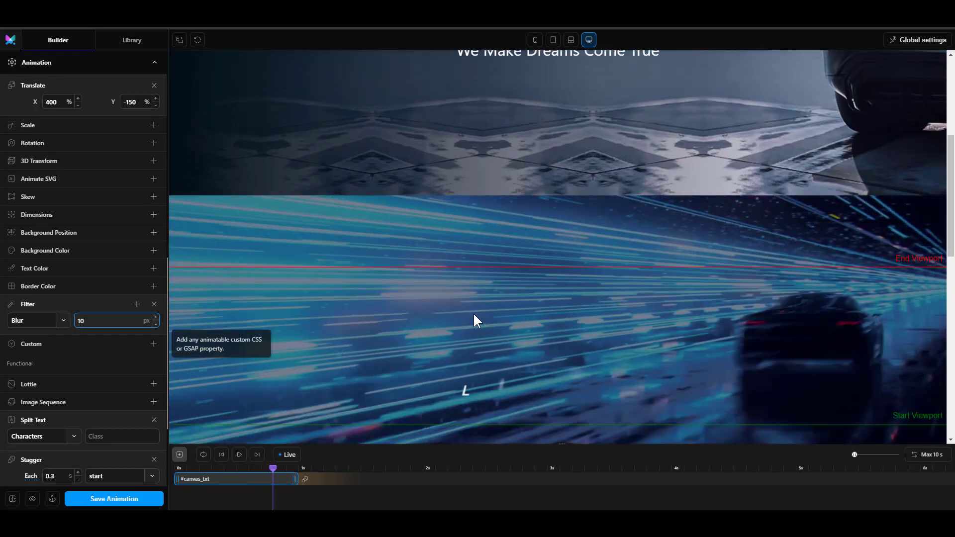
Change the Trigger delay to 2 s and click Save Animation for text-limitless.
{"action": "scroll", "coordinate": [97, 313], "scroll_direction": "up", "scroll_amount": 8}
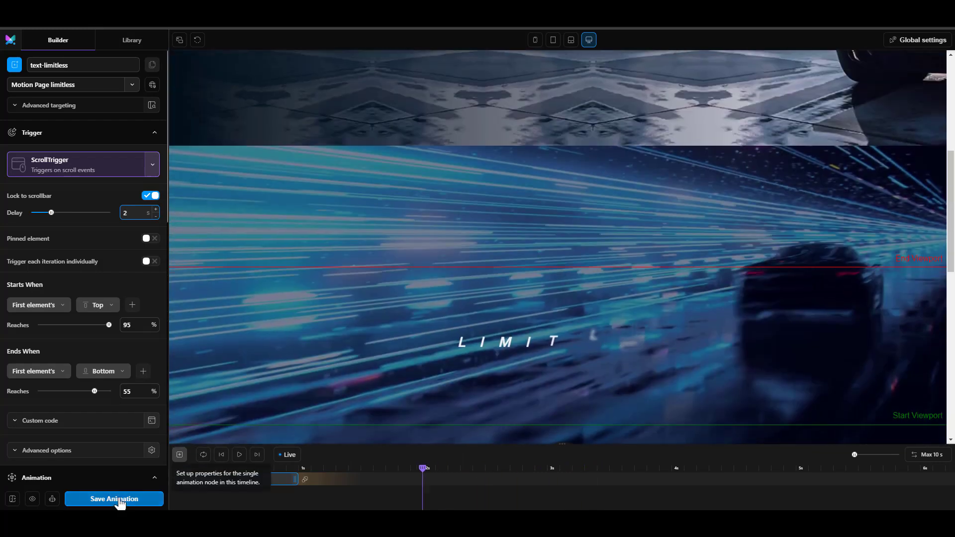
{"action": "left_click", "coordinate": [116, 498]}
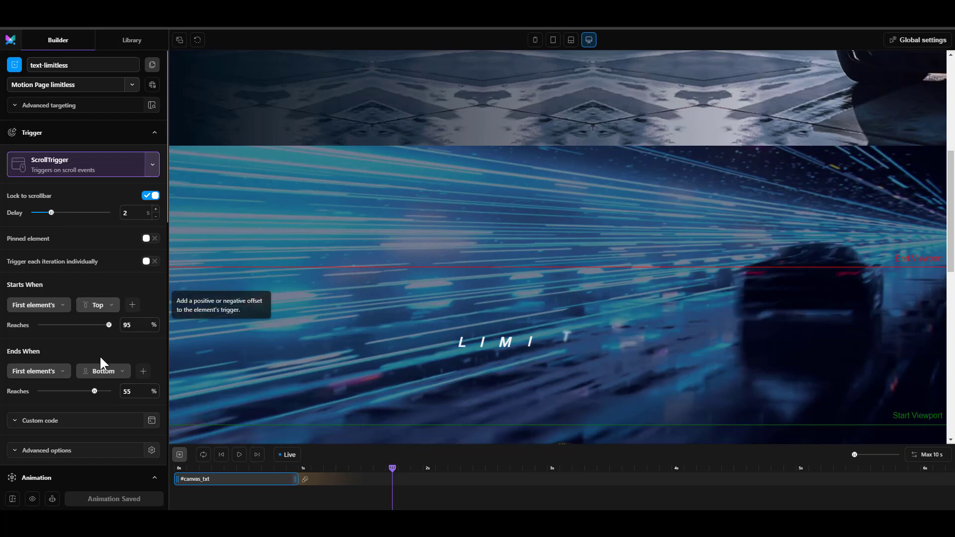
{"action": "scroll", "coordinate": [107, 378], "scroll_direction": "down", "scroll_amount": 3}
{"action": "left_click", "coordinate": [88, 273]}
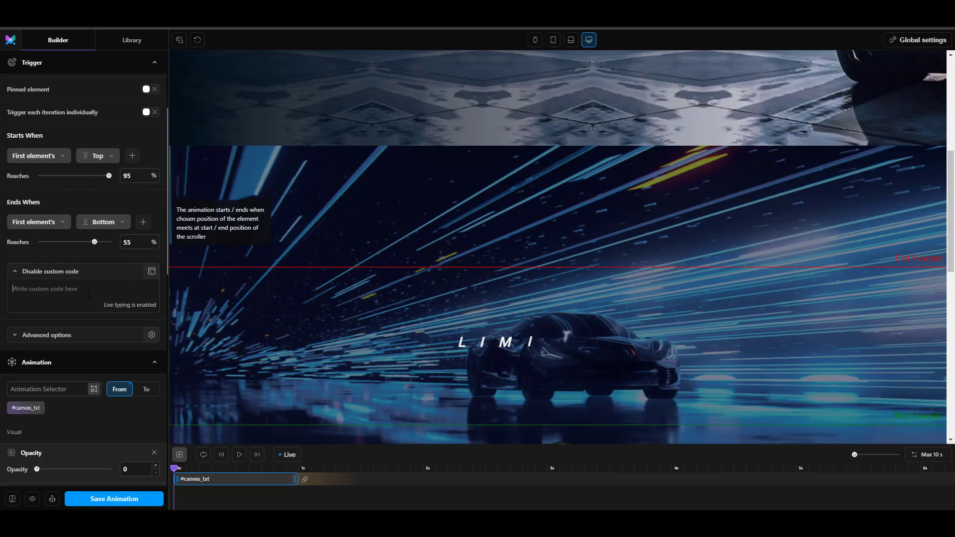
{"action": "left_click", "coordinate": [35, 298]}
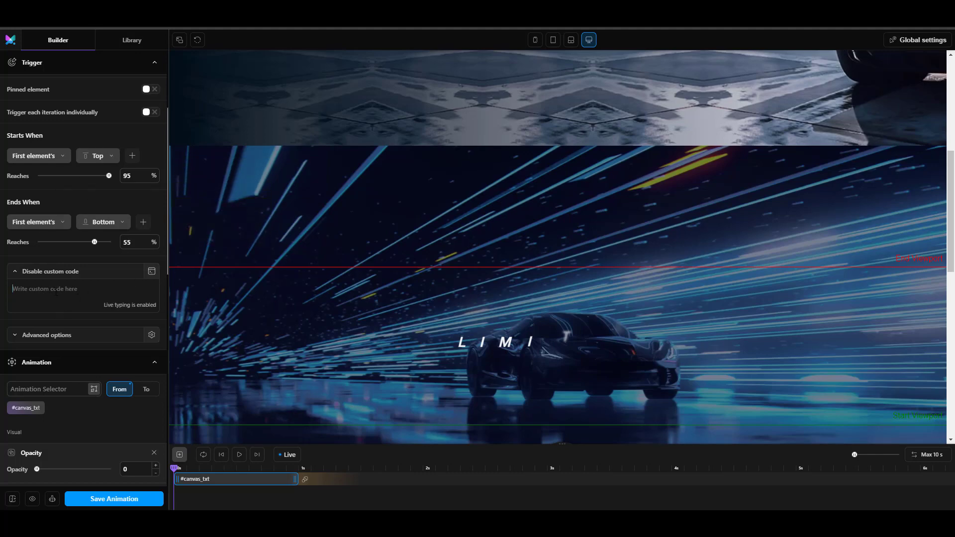
{"action": "scroll", "coordinate": [90, 315], "scroll_direction": "down", "scroll_amount": 10}
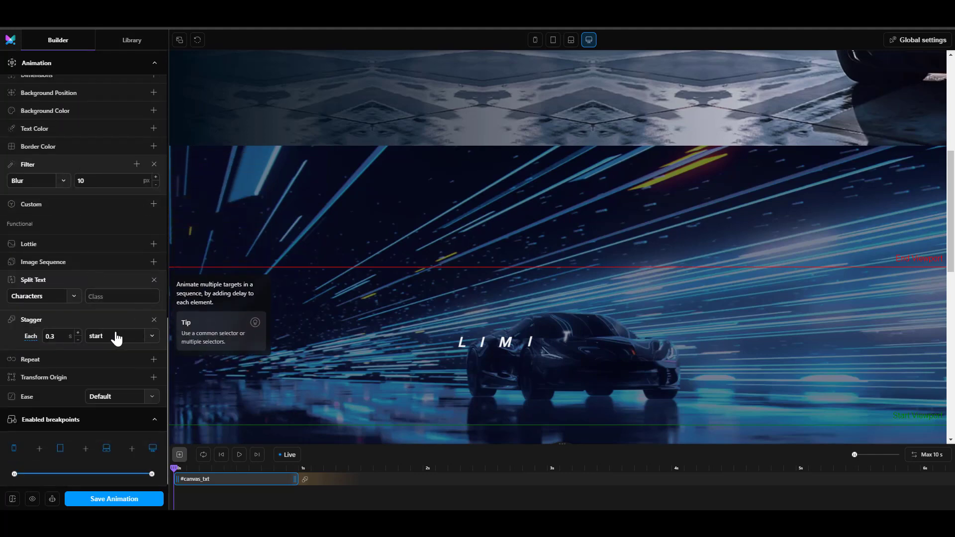
{"action": "scroll", "coordinate": [149, 343], "scroll_direction": "up", "scroll_amount": 3}
{"action": "left_click", "coordinate": [153, 350]}
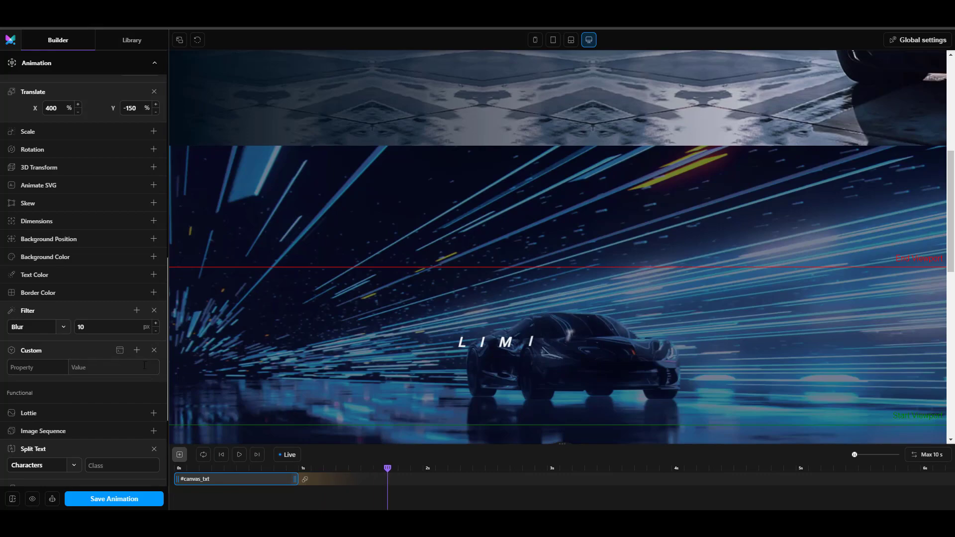
{"action": "left_click", "coordinate": [154, 350]}
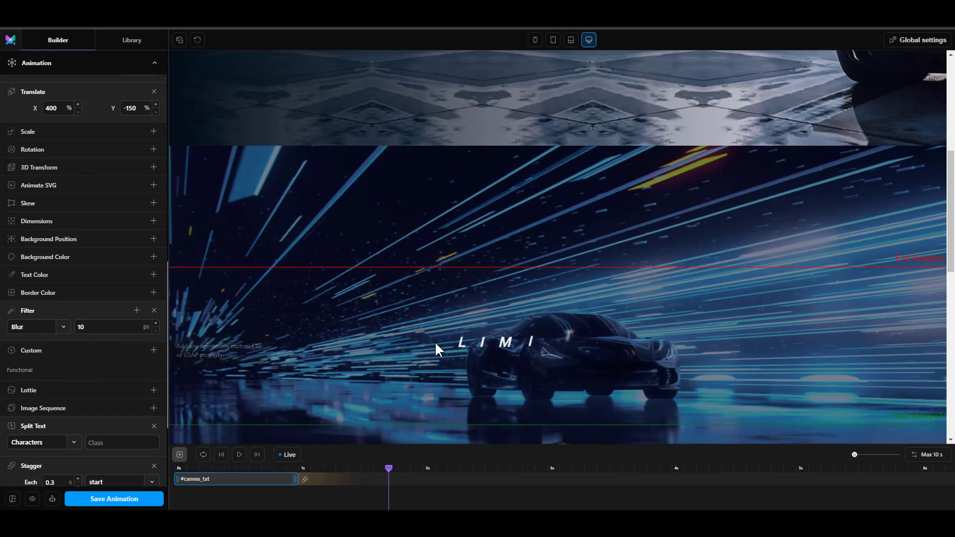
{"action": "scroll", "coordinate": [469, 335], "scroll_direction": "up", "scroll_amount": 4}
{"action": "scroll", "coordinate": [470, 334], "scroll_direction": "down", "scroll_amount": 4}
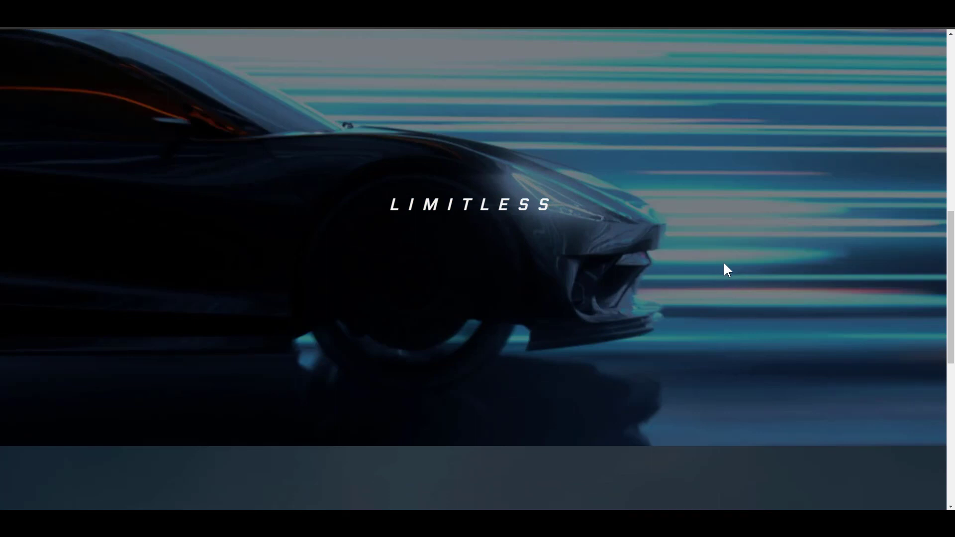
Scroll to the top of the Webnestify Secure & Dedicated Cloud Solutions page.
{"action": "scroll", "coordinate": [675, 282], "scroll_direction": "up", "scroll_amount": 1}
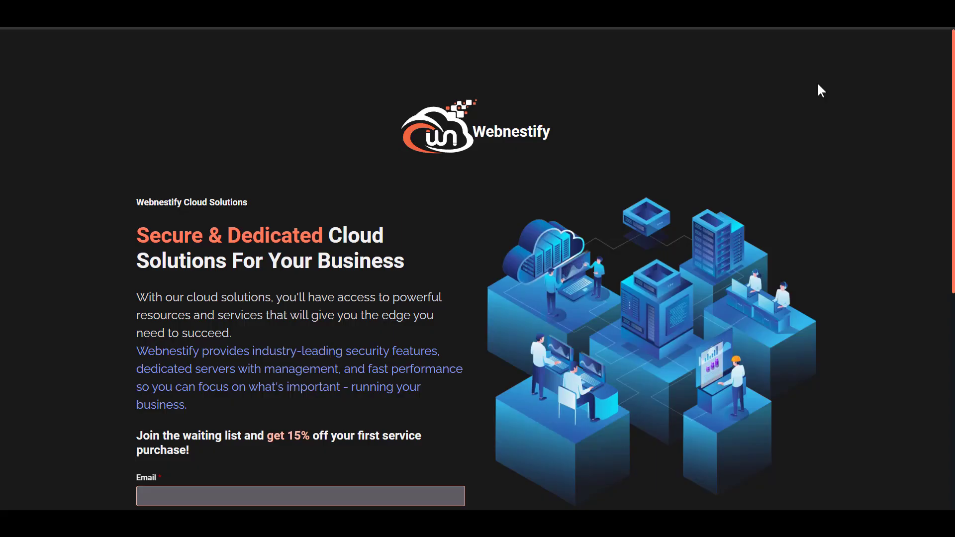